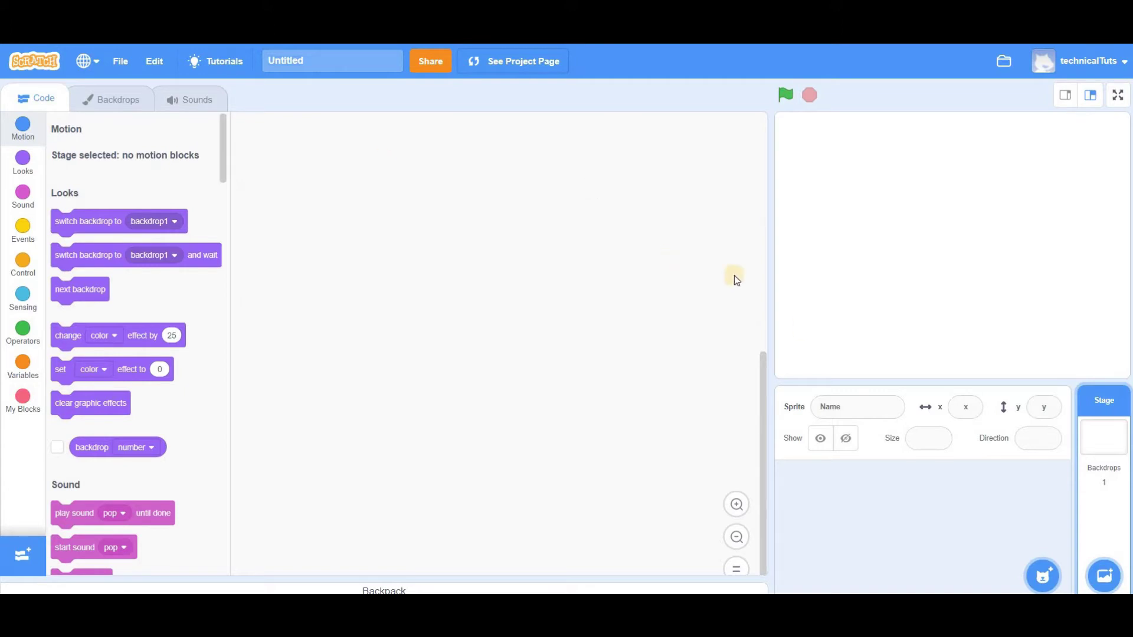
- Paint a new sprite and draw a small purple circle with a black outline at the centre of its canvas
{"action": "mouse_move", "coordinate": [1042, 571]}
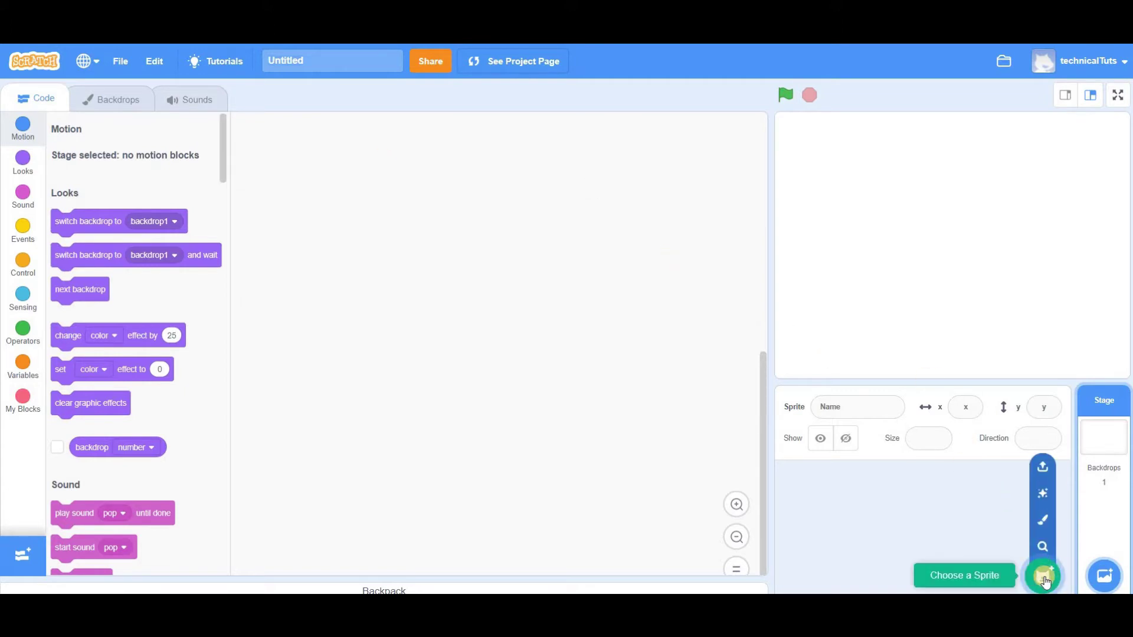
{"action": "left_click", "coordinate": [1045, 521]}
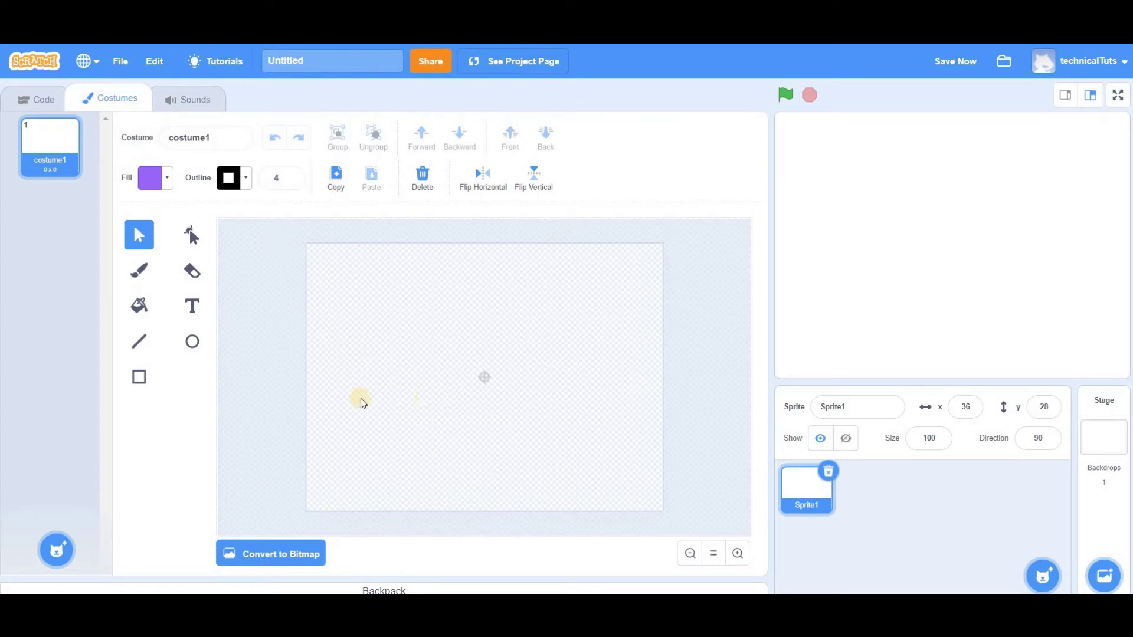
{"action": "left_click", "coordinate": [193, 341]}
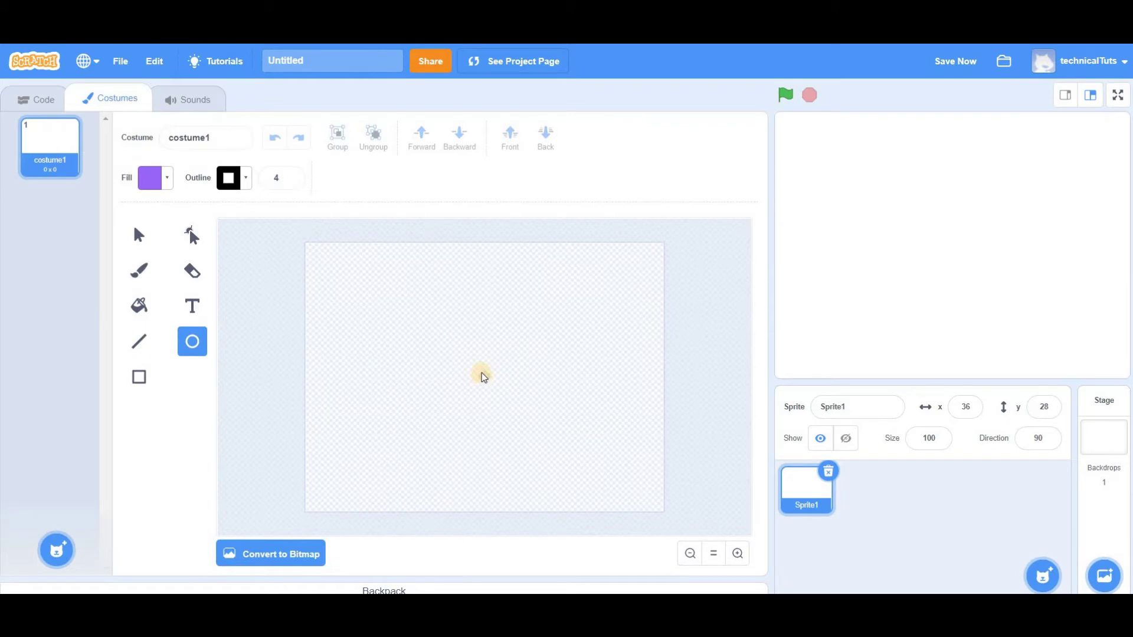
{"action": "mouse_move", "coordinate": [480, 373]}
{"action": "left_mouse_down"}
{"action": "mouse_move", "coordinate": [497, 390]}
{"action": "mouse_move", "coordinate": [490, 380]}
{"action": "left_mouse_up"}
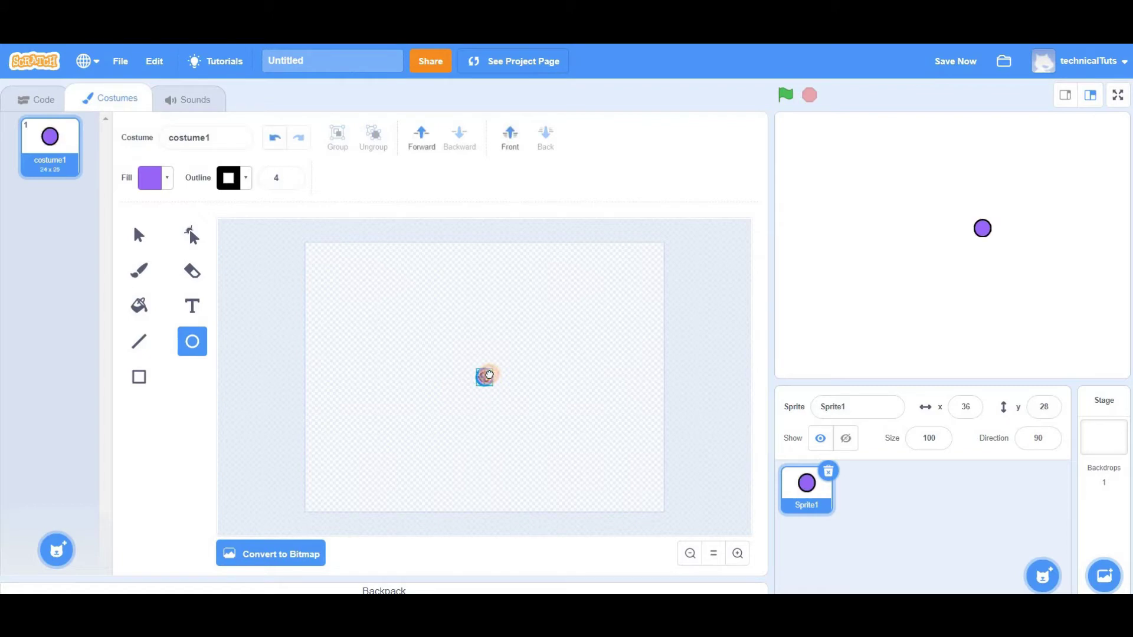
{"action": "left_click_drag", "start_coordinate": [488, 378], "coordinate": [484, 374]}
{"action": "left_click", "coordinate": [562, 387]}
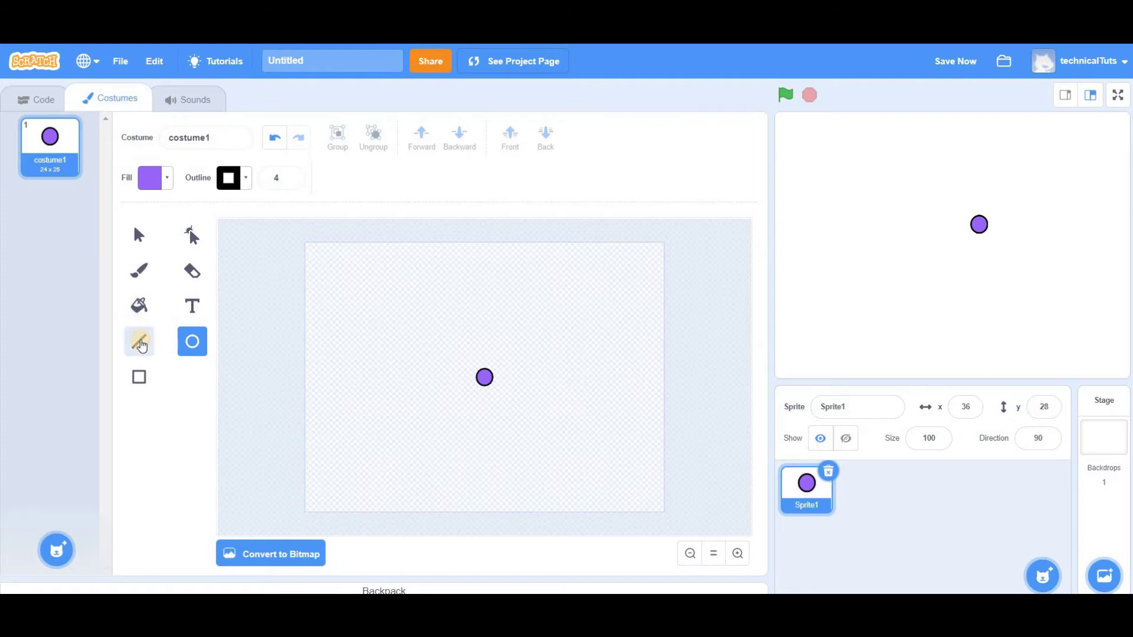
- Draw two short black lines extending from the right side of the purple circle and converging toward each other
{"action": "left_click", "coordinate": [139, 342]}
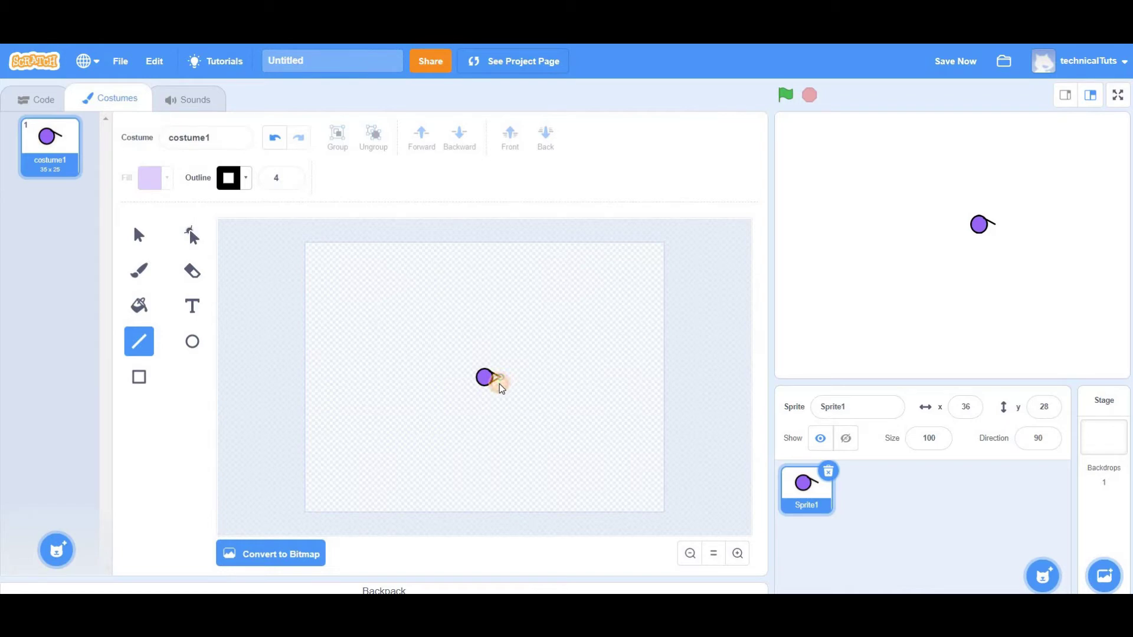
{"action": "left_click_drag", "start_coordinate": [492, 383], "coordinate": [499, 381]}
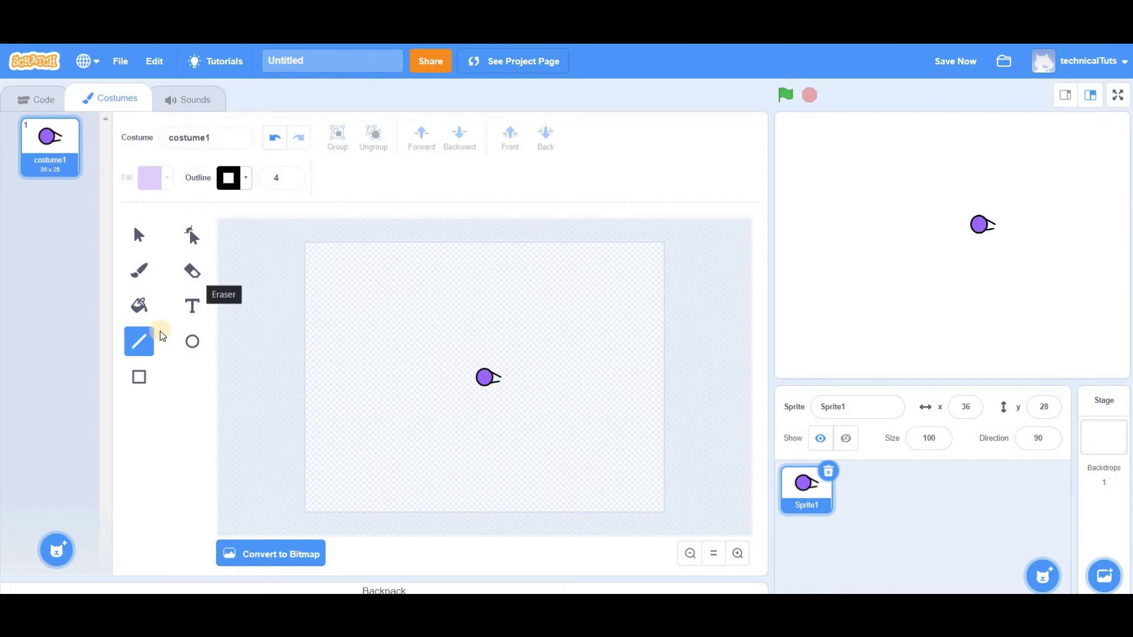
- Set the rectangle fill to a dark magenta with color 90, saturation 60 and brightness 41
{"action": "left_click", "coordinate": [138, 379]}
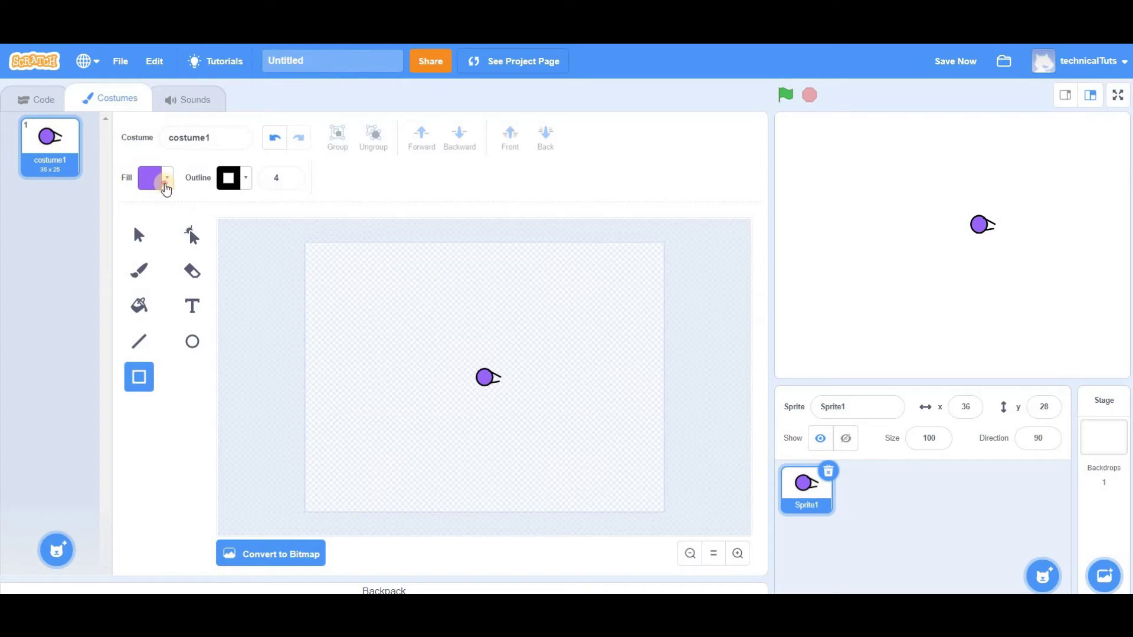
{"action": "left_click", "coordinate": [161, 188]}
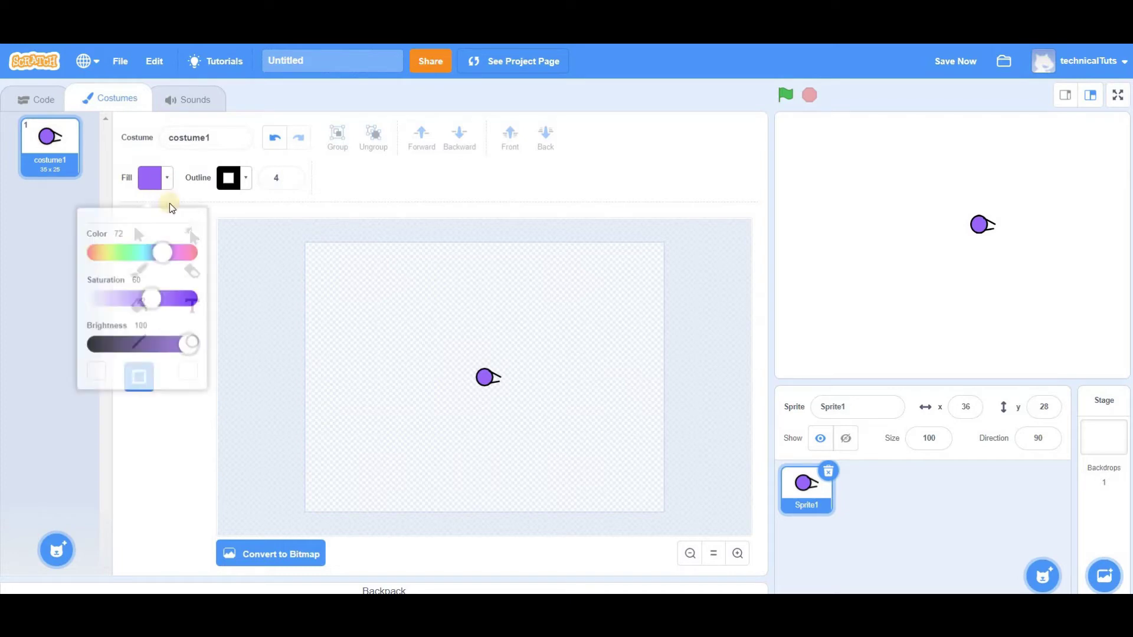
{"action": "left_click", "coordinate": [130, 258]}
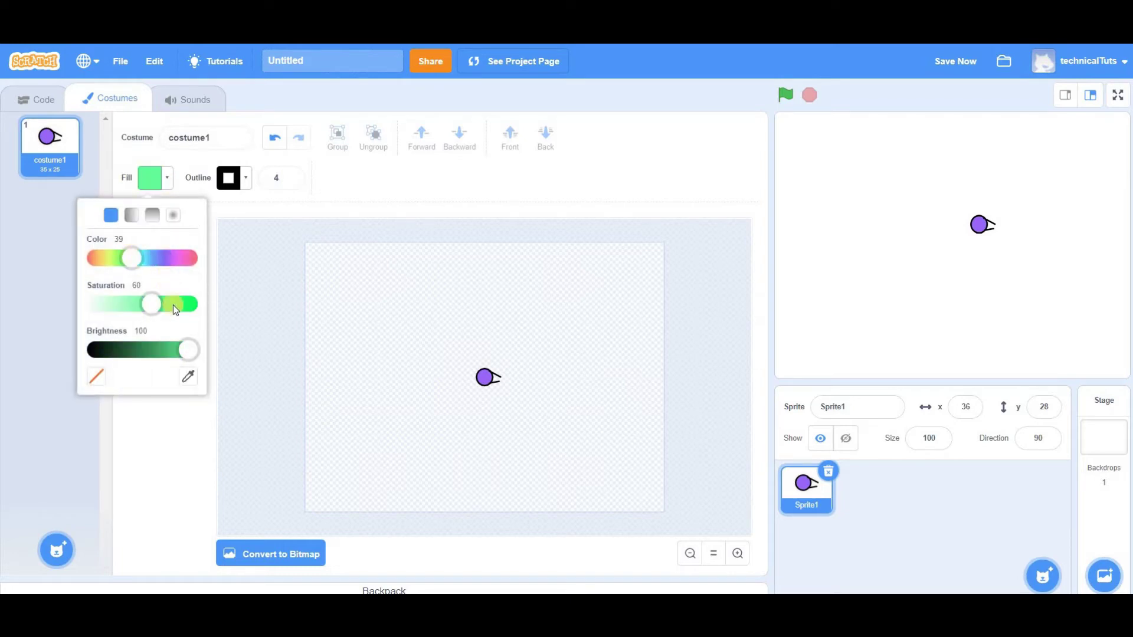
{"action": "left_click", "coordinate": [132, 348]}
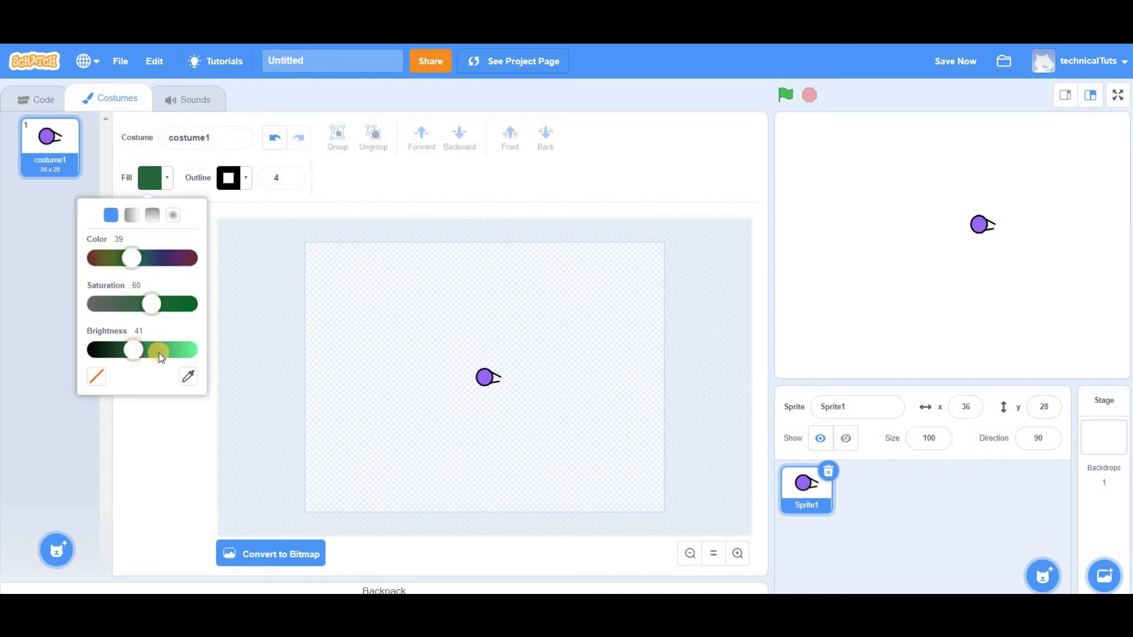
{"action": "left_click", "coordinate": [187, 259]}
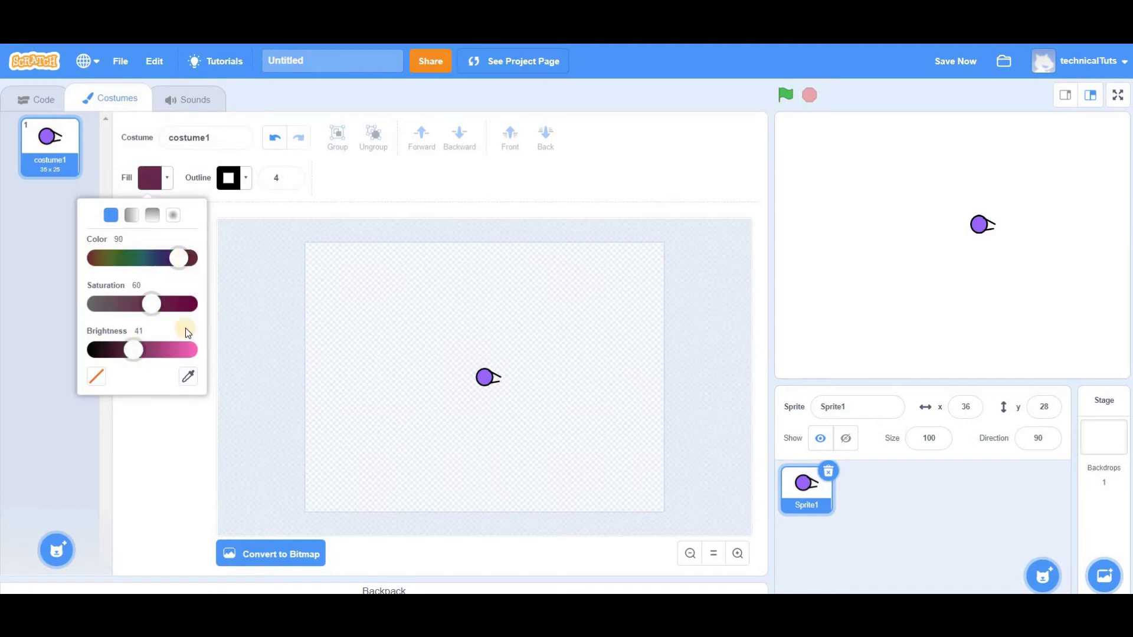
{"action": "left_click", "coordinate": [149, 431]}
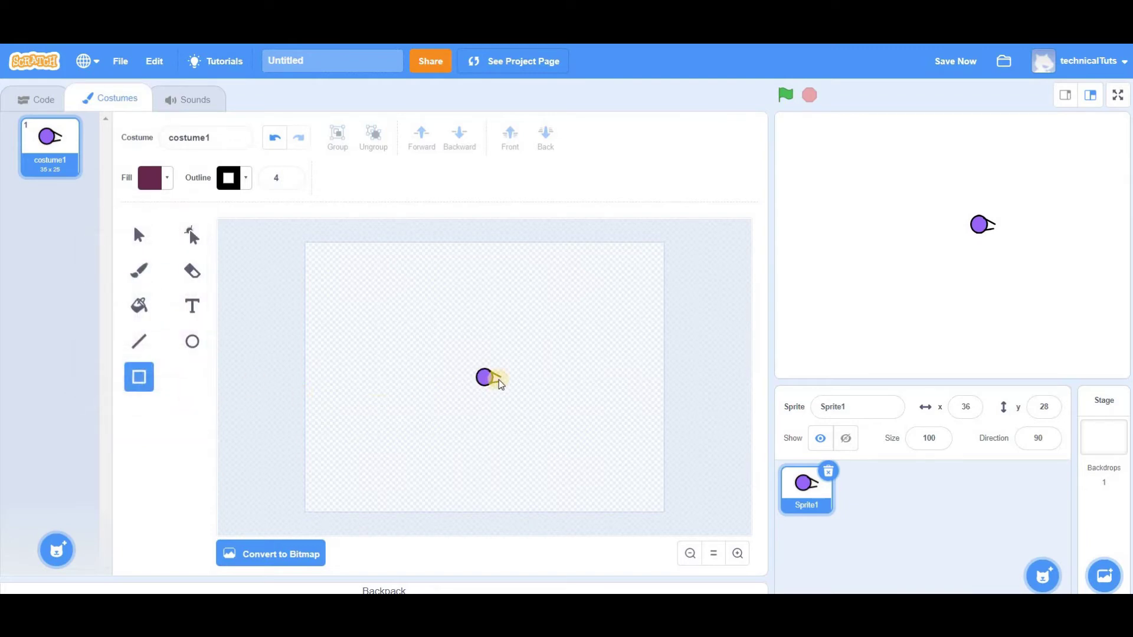
- Draw a small thin rectangle as a barrel at the tips of the two lines, then return to the sprite's code
{"action": "left_click_drag", "start_coordinate": [497, 378], "coordinate": [509, 383]}
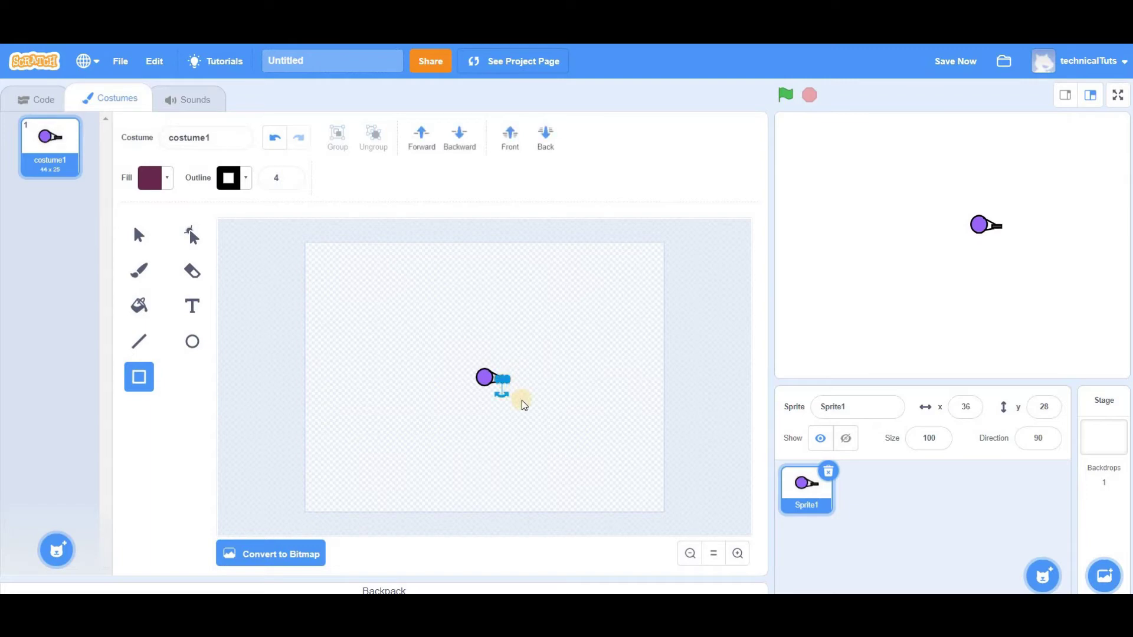
{"action": "left_click", "coordinate": [523, 406]}
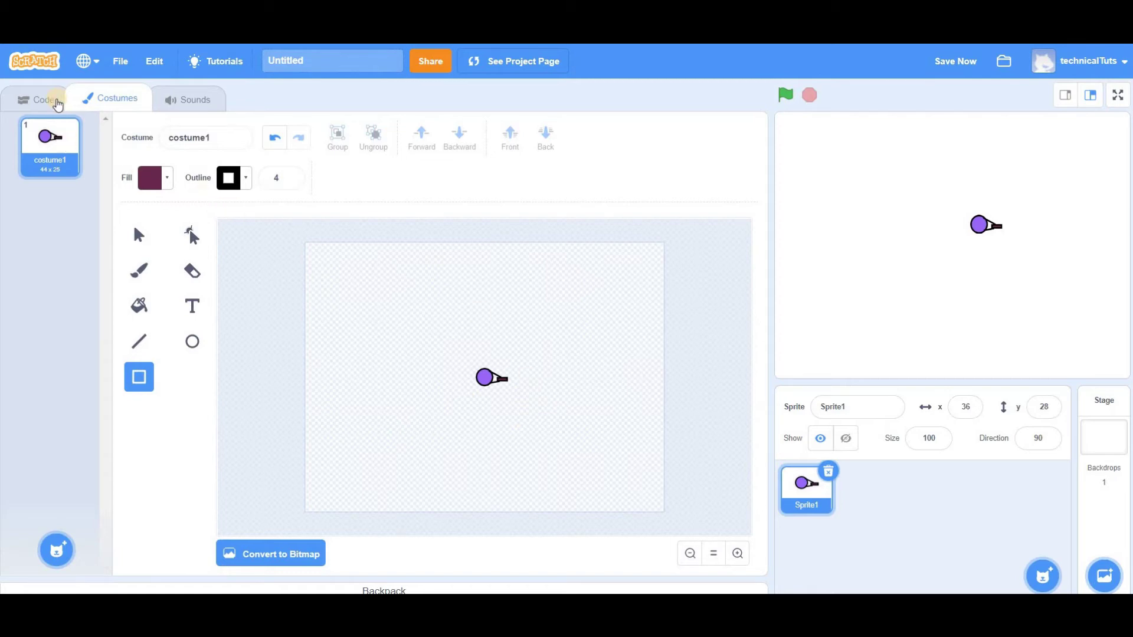
{"action": "left_click", "coordinate": [57, 103]}
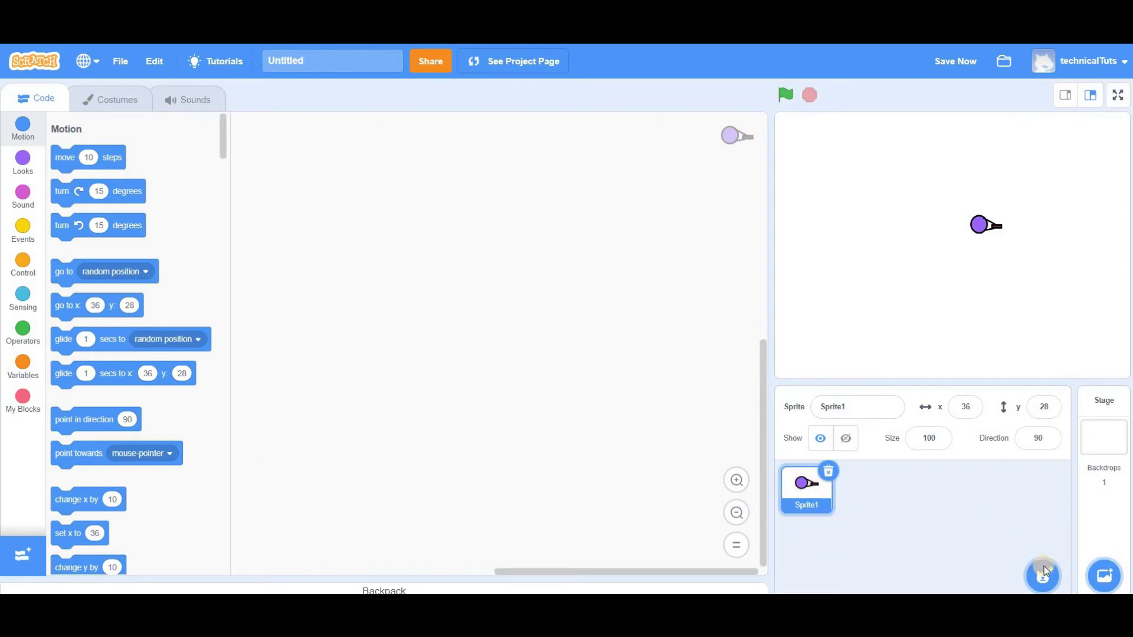
- Paint a second new sprite and set its rectangle fill to gold with color 13, saturation 87 and brightness 86
{"action": "mouse_move", "coordinate": [1046, 572]}
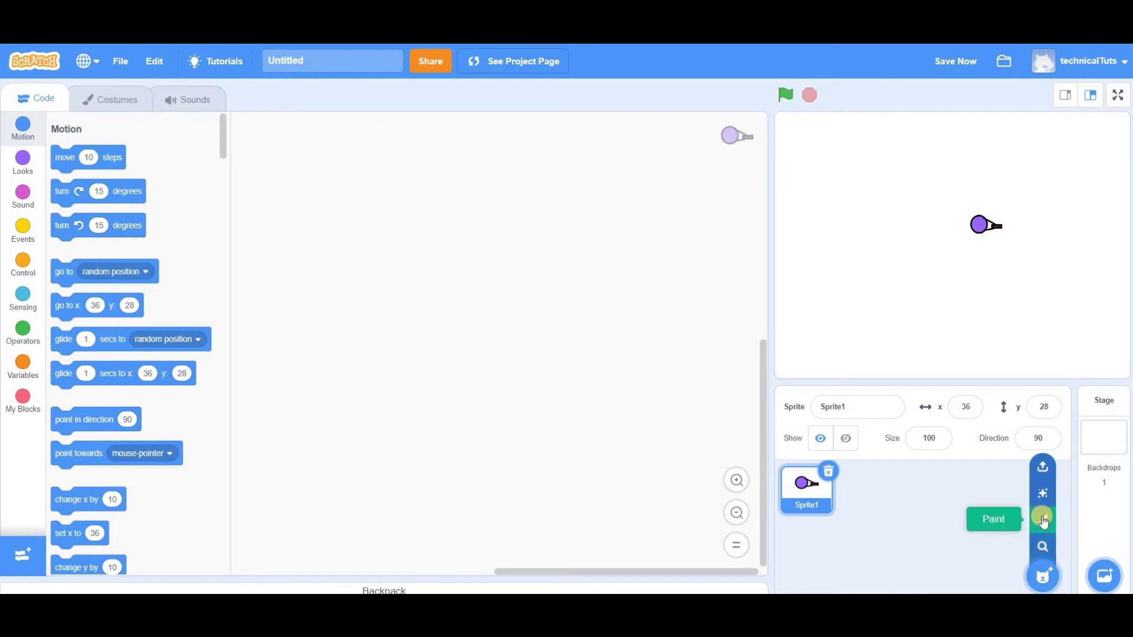
{"action": "left_click", "coordinate": [1043, 519]}
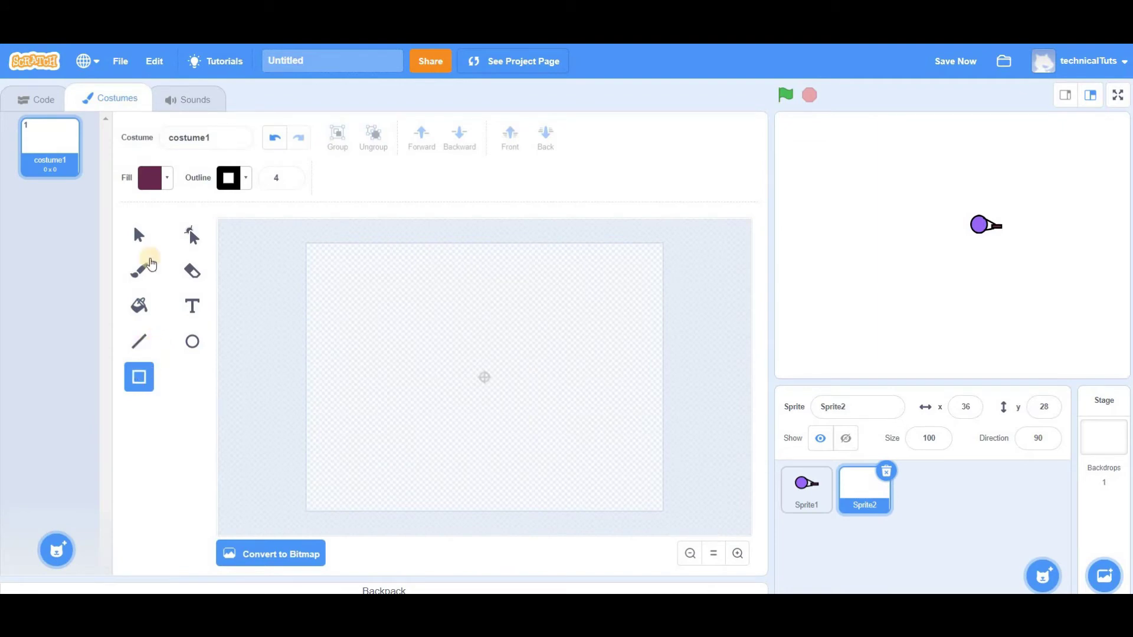
{"action": "left_click", "coordinate": [167, 179]}
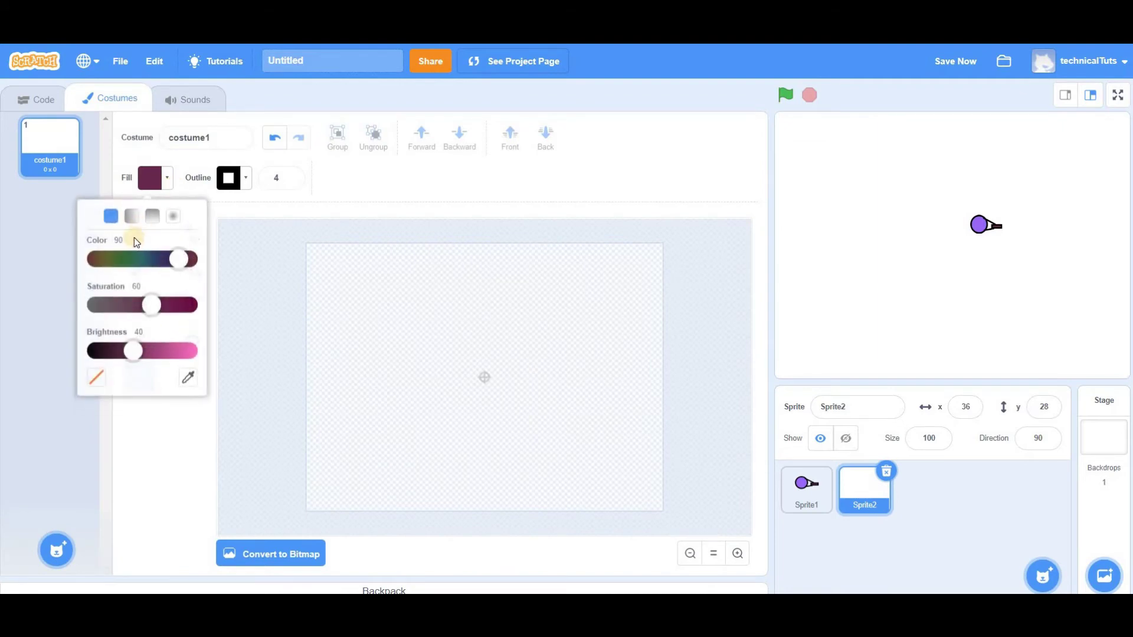
{"action": "left_click", "coordinate": [112, 258]}
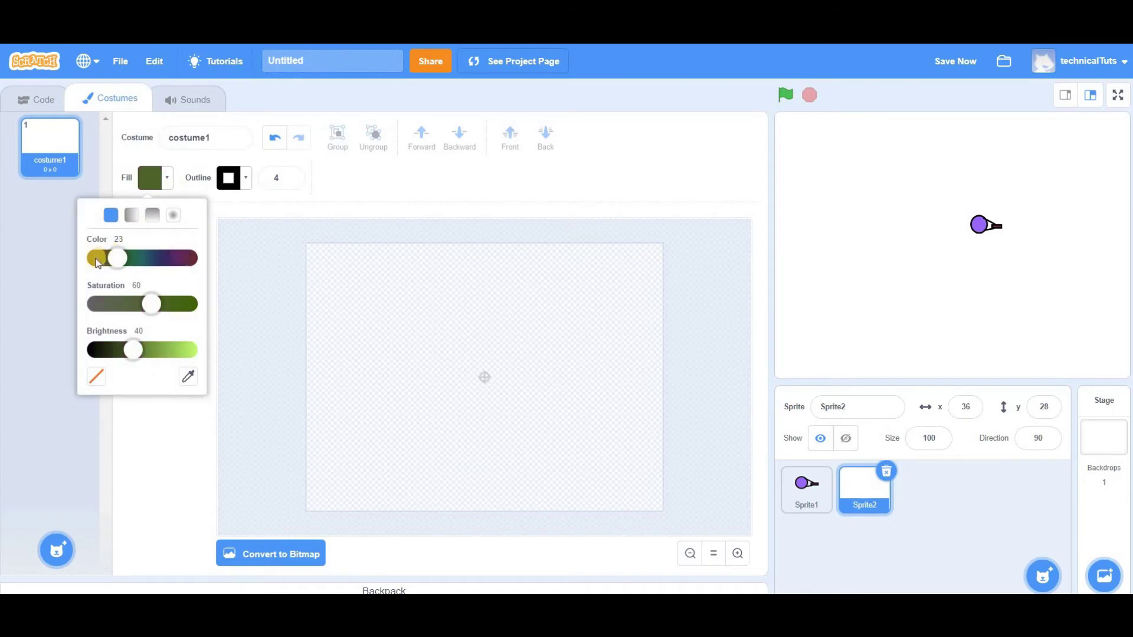
{"action": "left_click", "coordinate": [183, 348]}
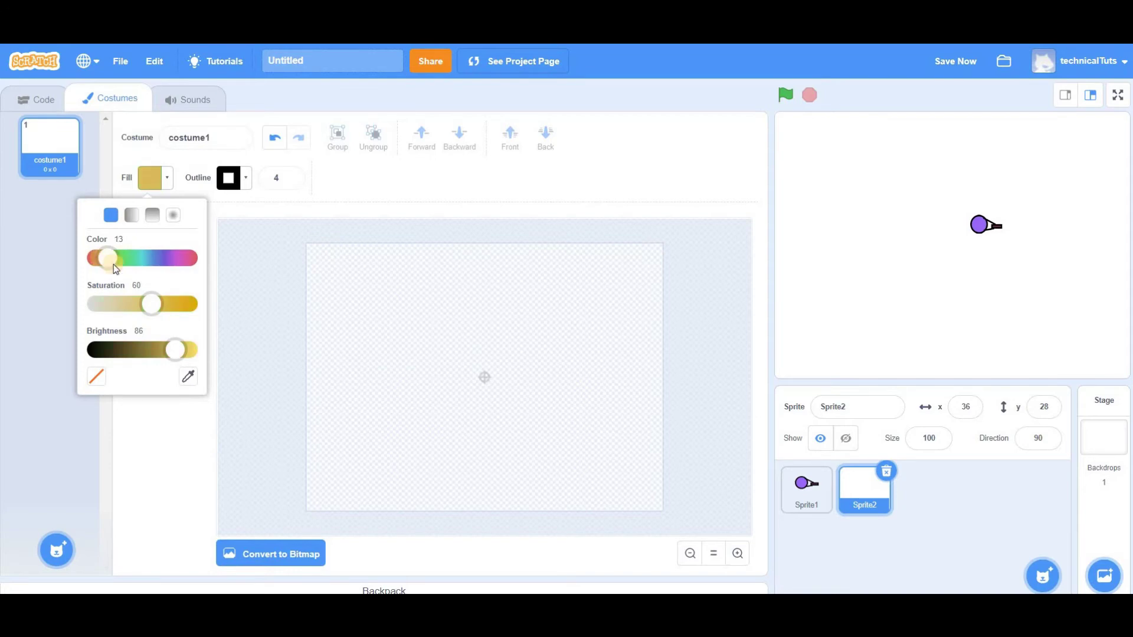
{"action": "left_click", "coordinate": [179, 305]}
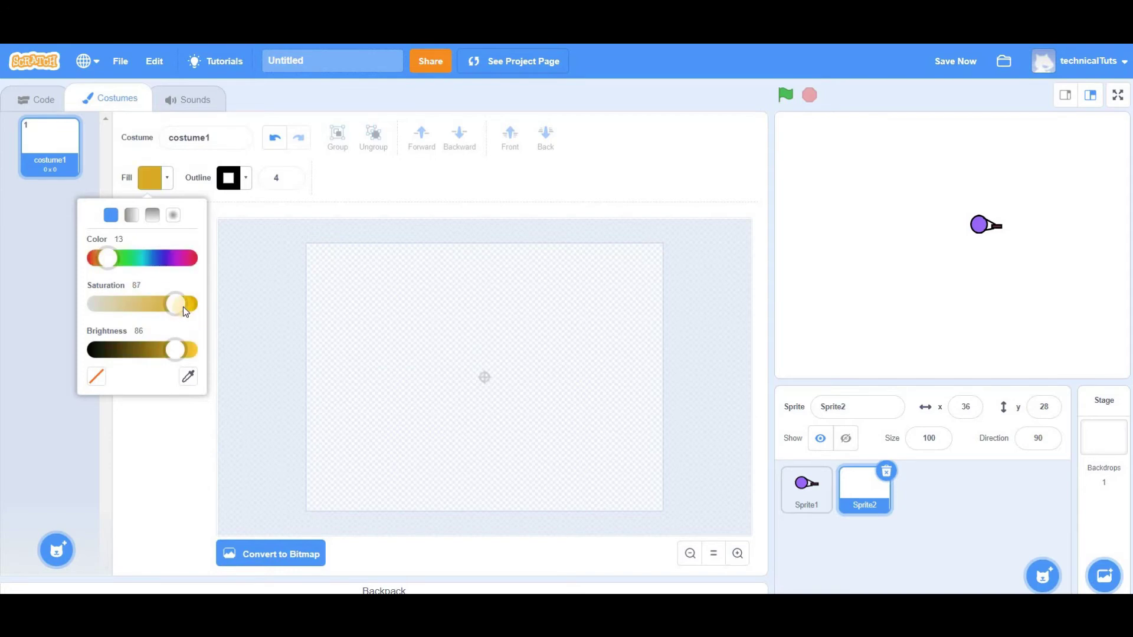
{"action": "left_click", "coordinate": [152, 405]}
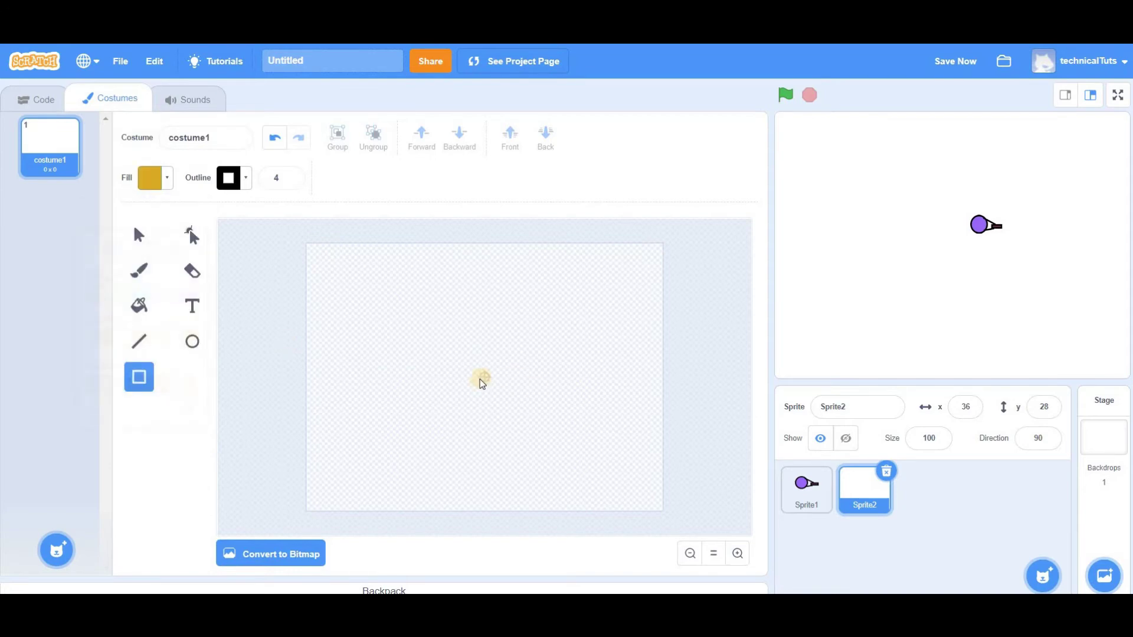
- Draw a small gold rectangle about 17 wide at the canvas centre and return to the sprite's code
{"action": "left_click_drag", "start_coordinate": [480, 376], "coordinate": [493, 384]}
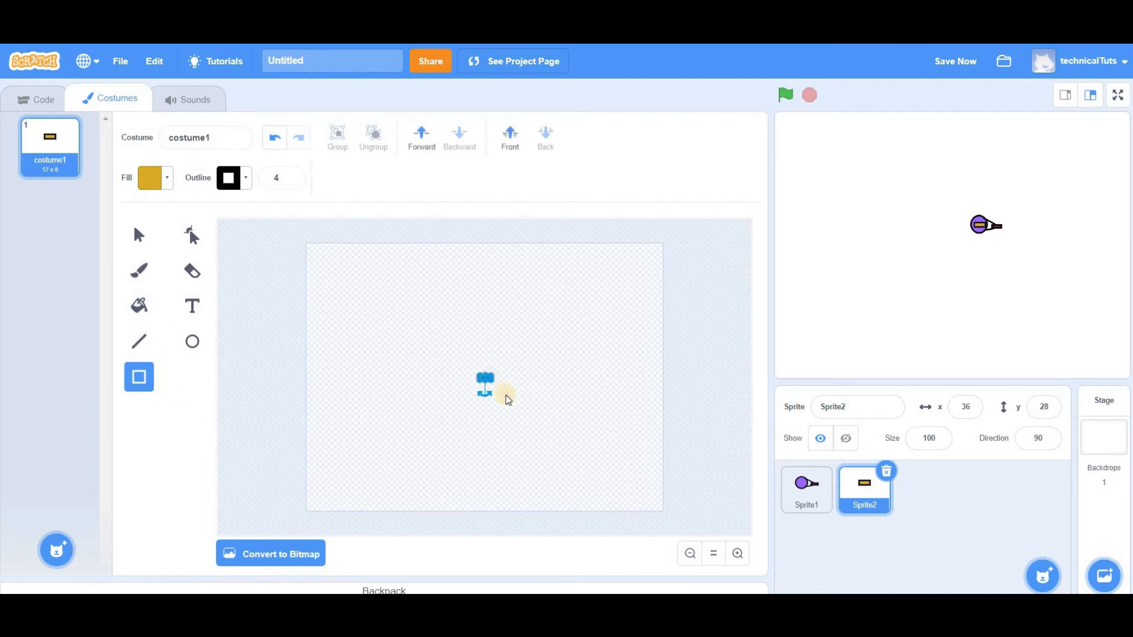
{"action": "left_click", "coordinate": [507, 400]}
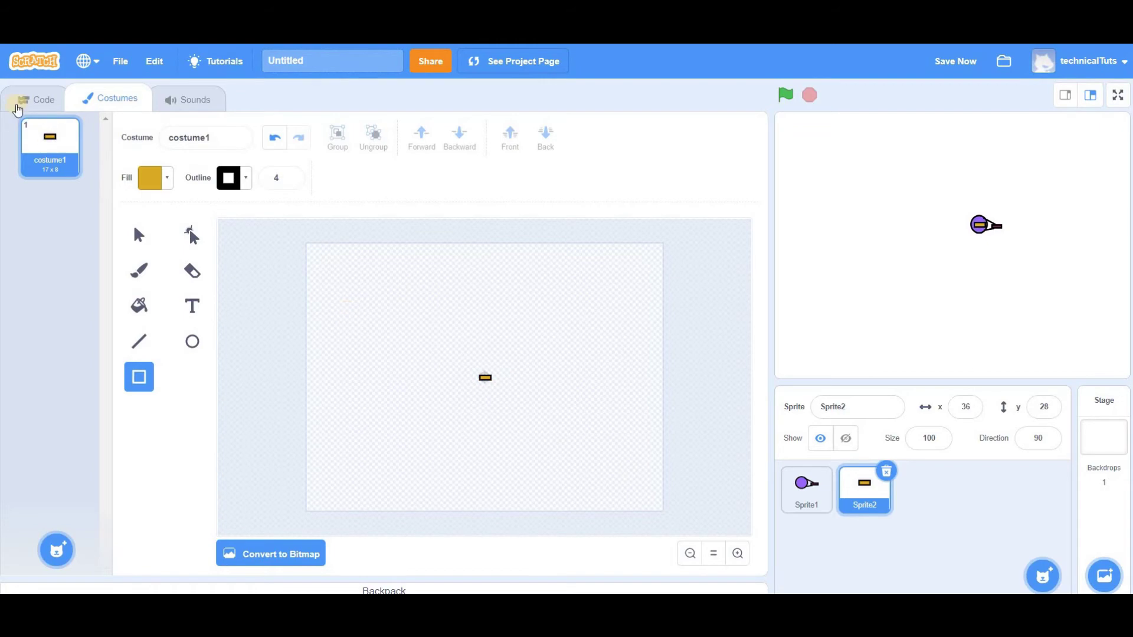
{"action": "left_click", "coordinate": [17, 105]}
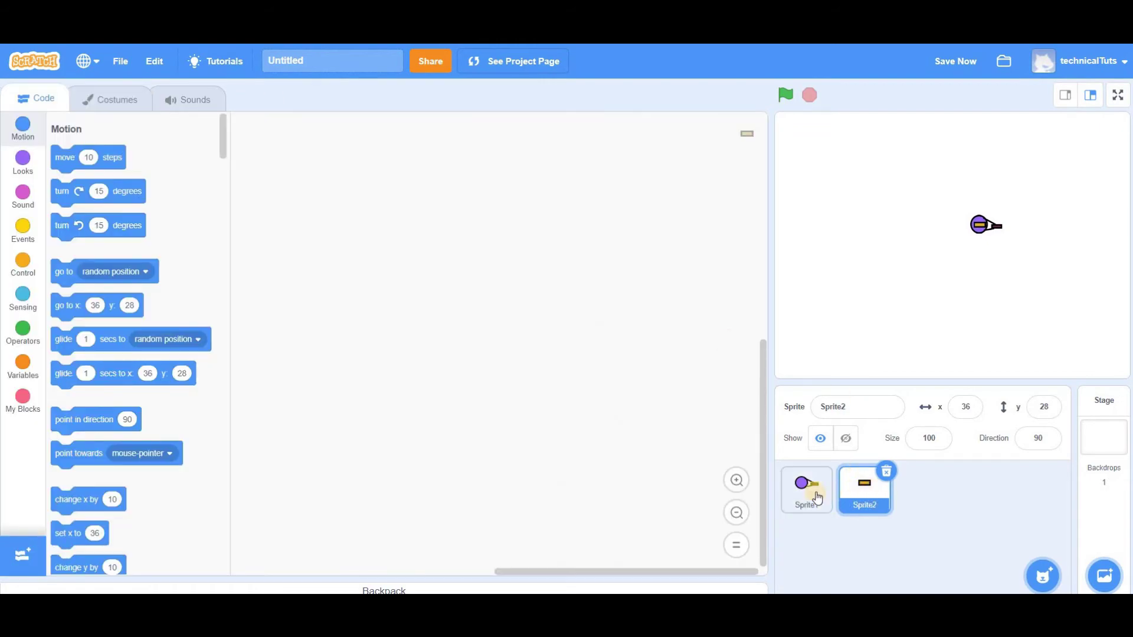
- Rename the gold rectangle sprite to bullet and the purple circle sprite to Gun
{"action": "left_click", "coordinate": [842, 408]}
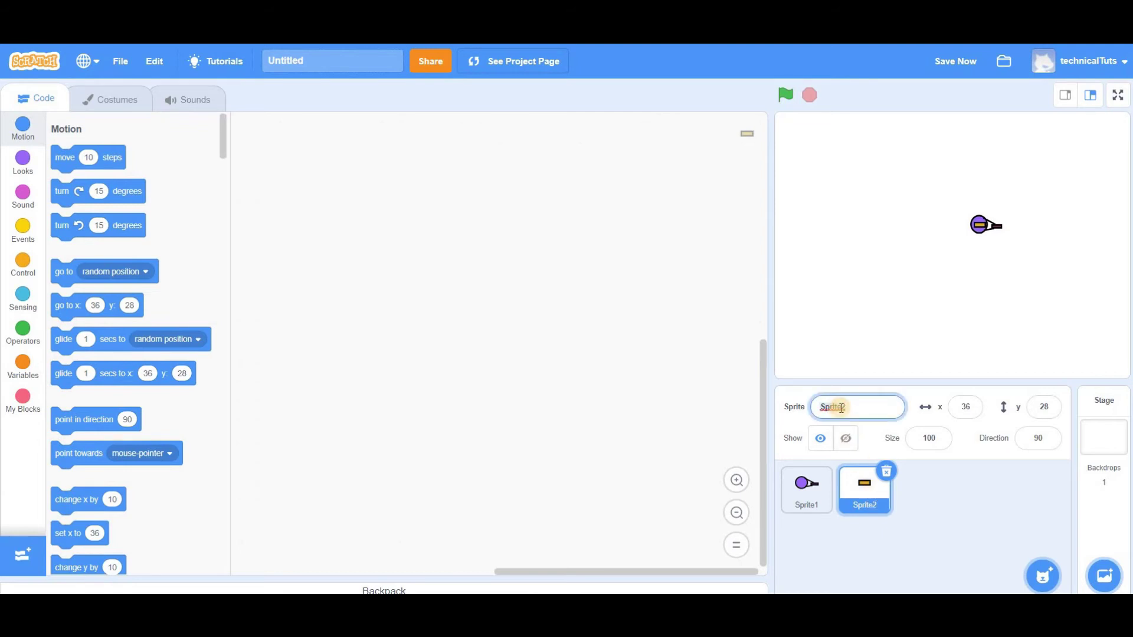
{"action": "type", "text": "bullet"}
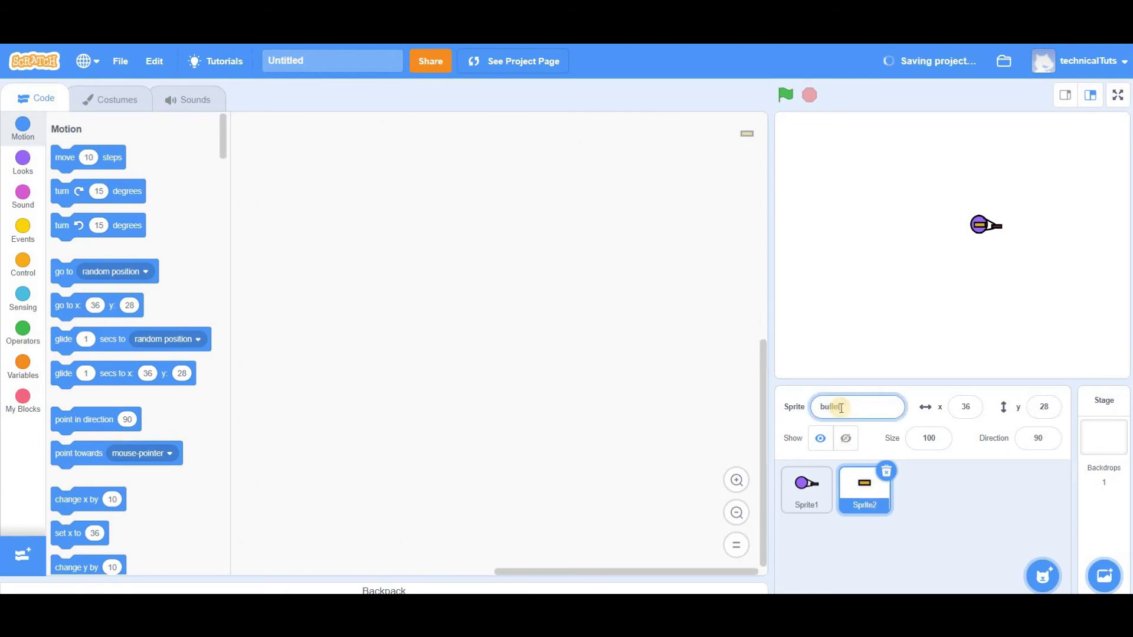
{"action": "left_click", "coordinate": [802, 487]}
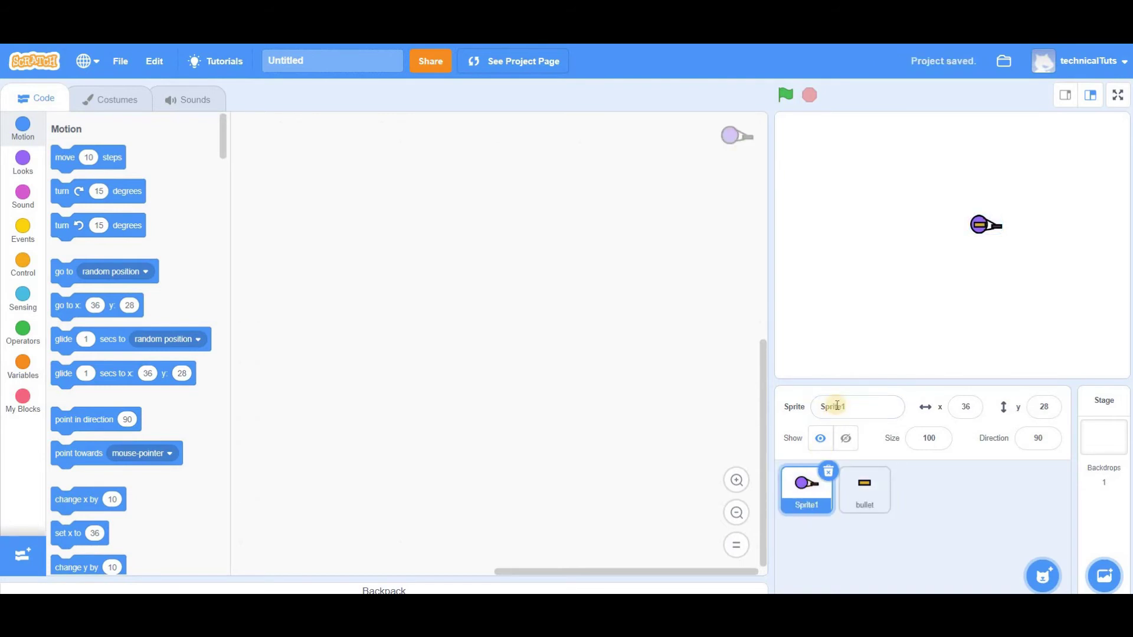
{"action": "left_click", "coordinate": [837, 406]}
{"action": "type", "text": "Gun"}
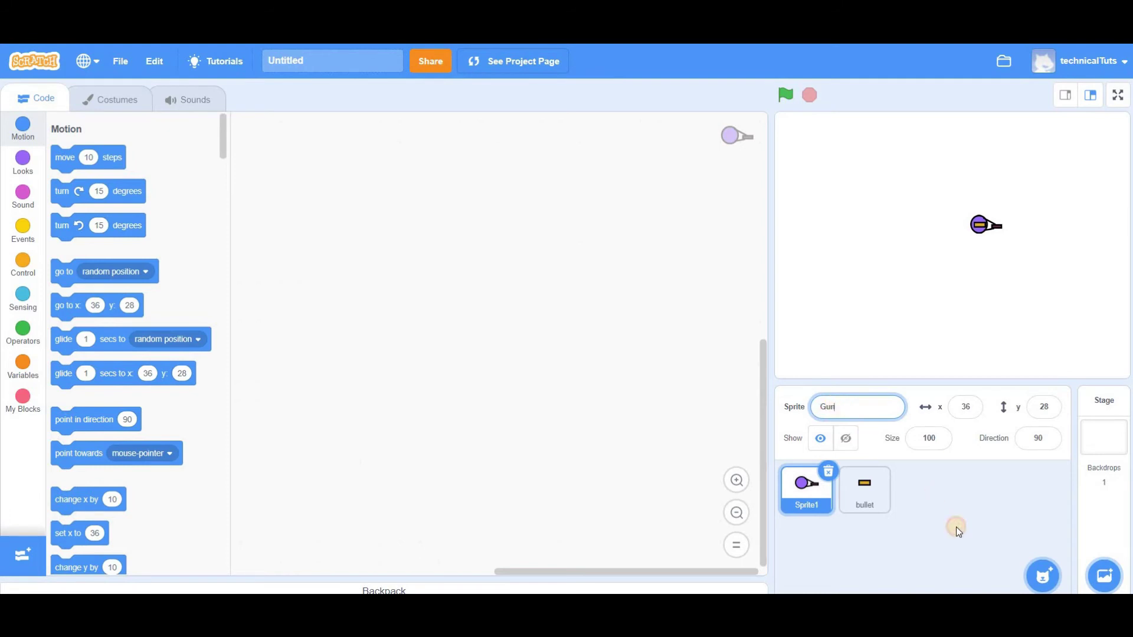
{"action": "left_click", "coordinate": [957, 526]}
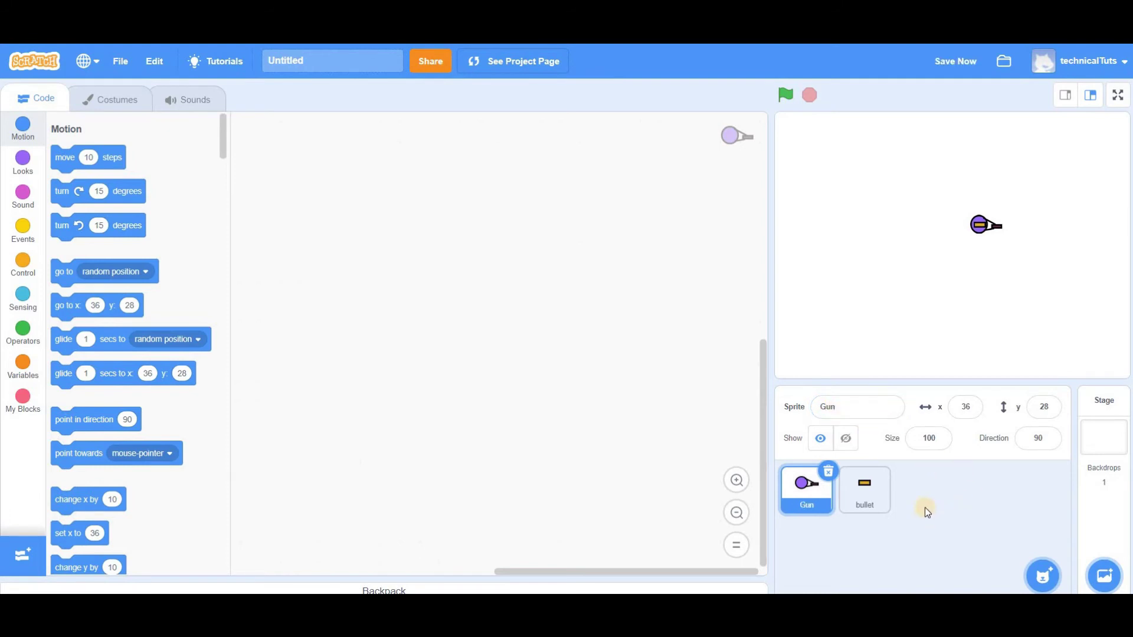
- Paint a third new sprite and set its fill to near-black with color 69, saturation 86 and brightness 11
{"action": "mouse_move", "coordinate": [1043, 576]}
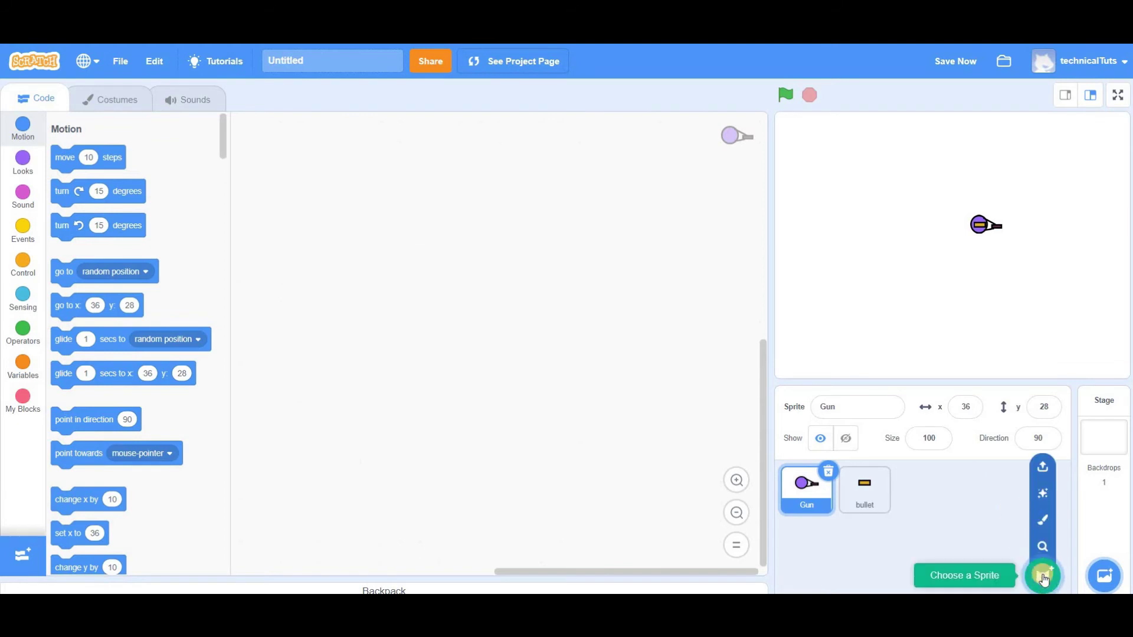
{"action": "left_click", "coordinate": [1046, 522]}
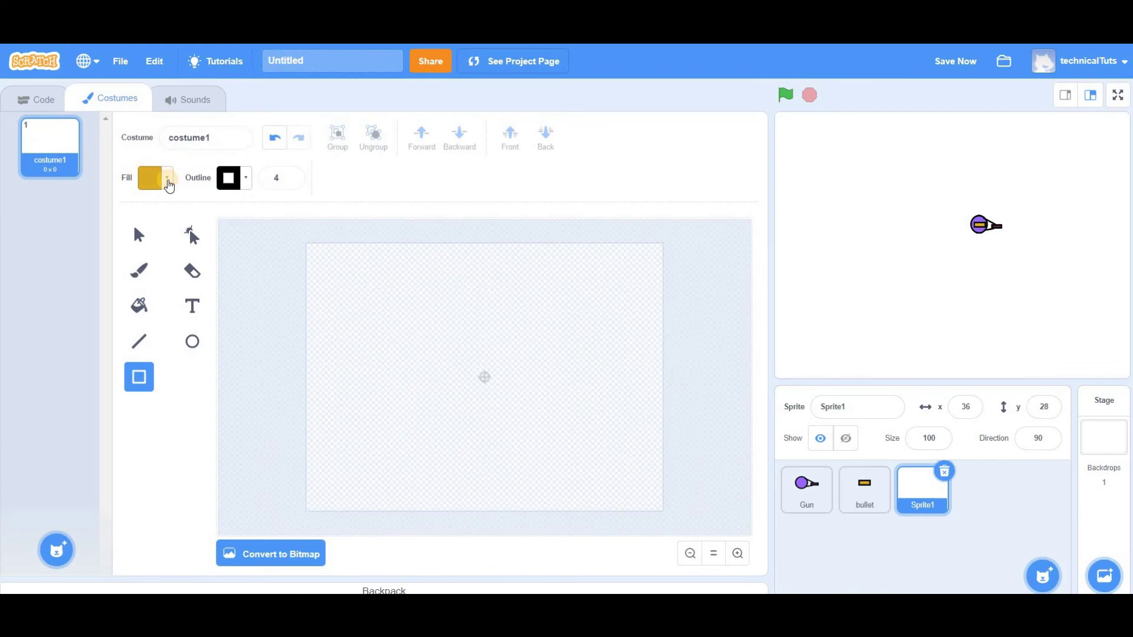
{"action": "left_click", "coordinate": [168, 180]}
{"action": "left_click_drag", "start_coordinate": [189, 262], "coordinate": [183, 263]}
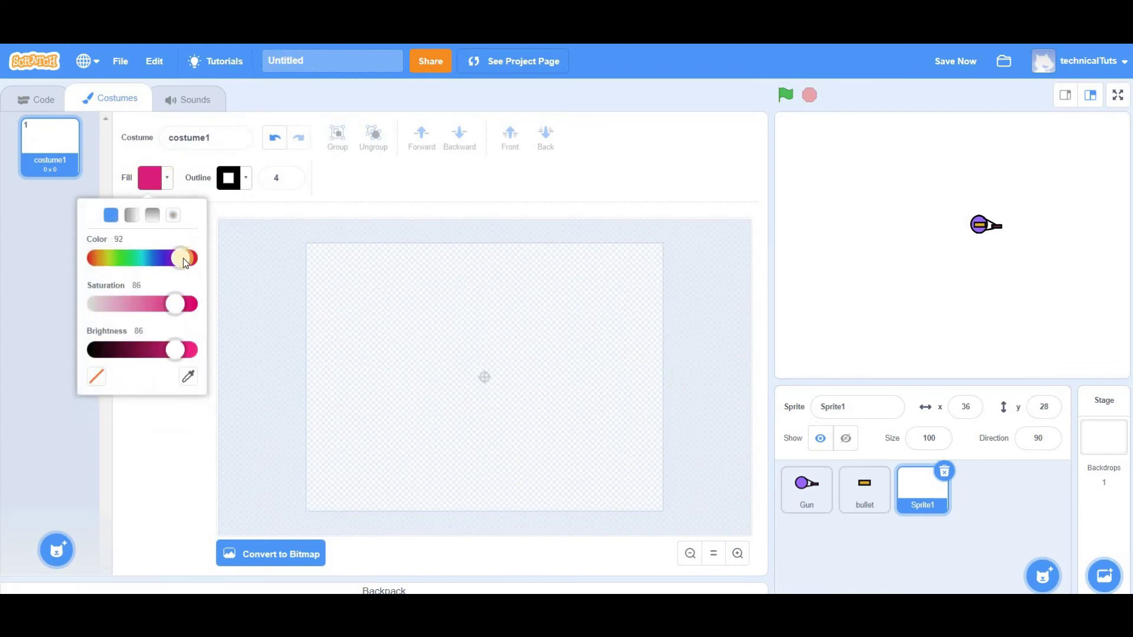
{"action": "left_click", "coordinate": [164, 259]}
{"action": "left_click", "coordinate": [101, 350]}
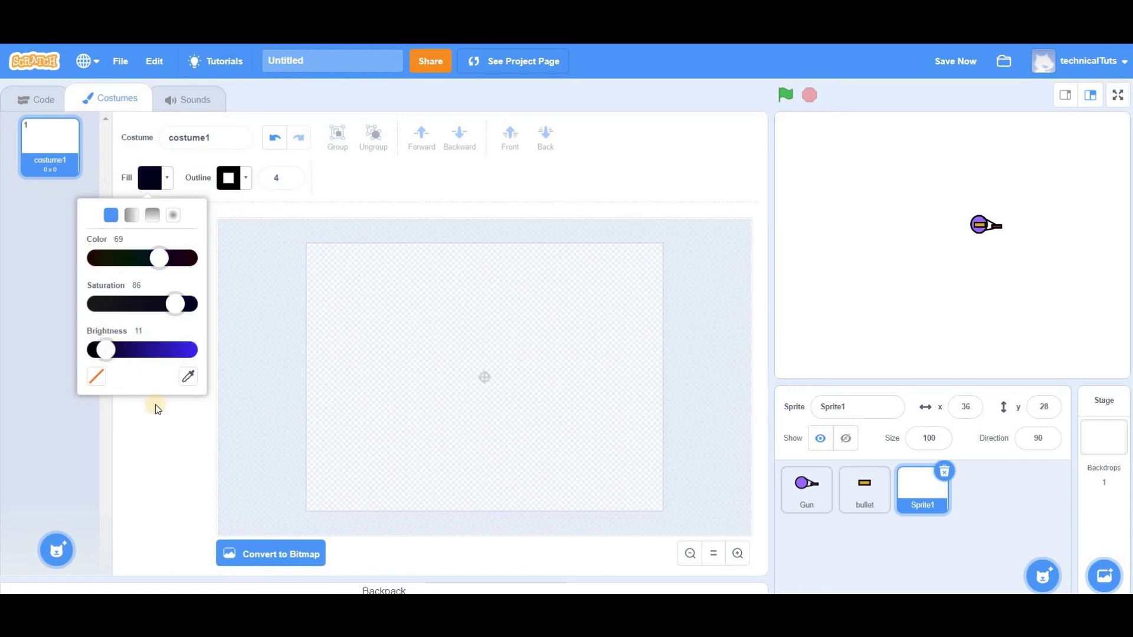
- Draw a near-black filled circle about 29 by 30 near the centre of the third sprite's canvas
{"action": "left_click", "coordinate": [157, 424]}
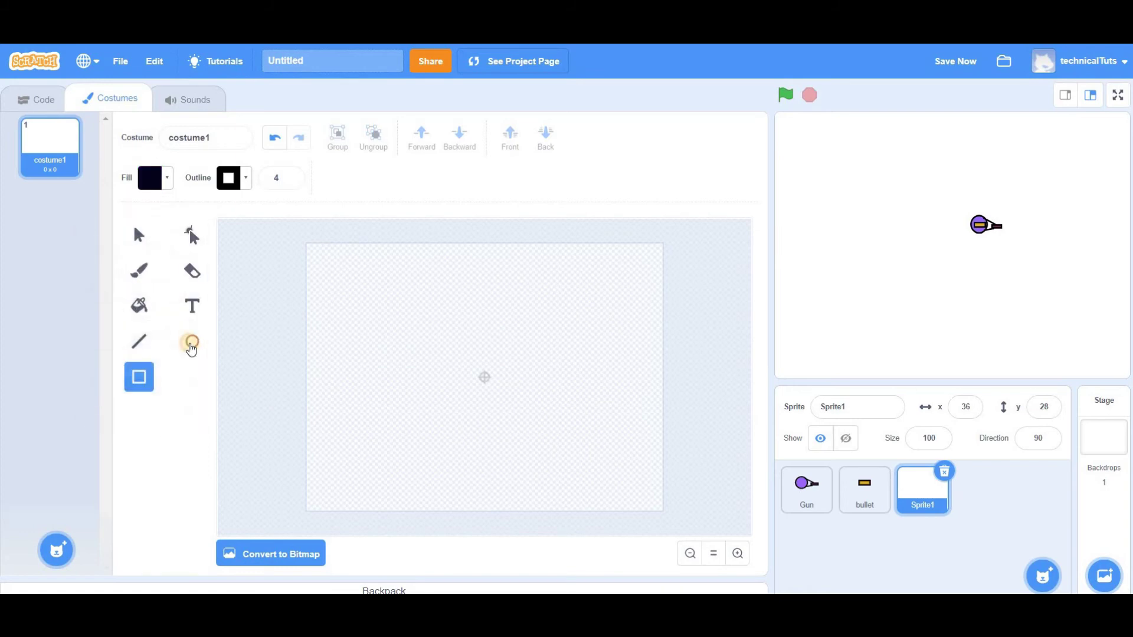
{"action": "left_click", "coordinate": [191, 346]}
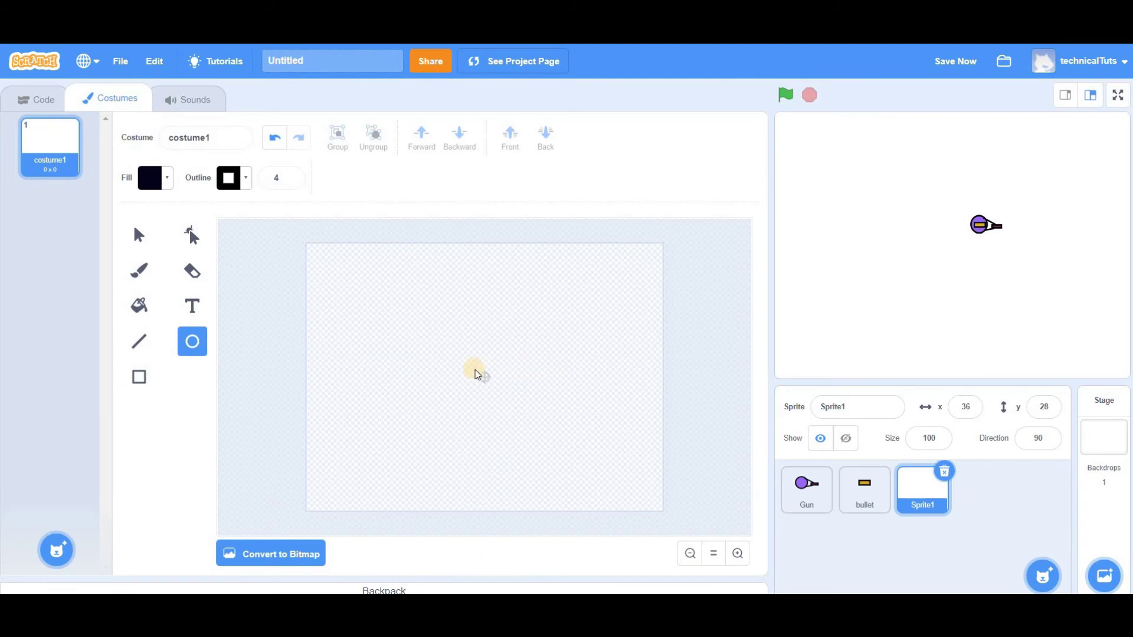
{"action": "left_click_drag", "start_coordinate": [478, 371], "coordinate": [500, 395]}
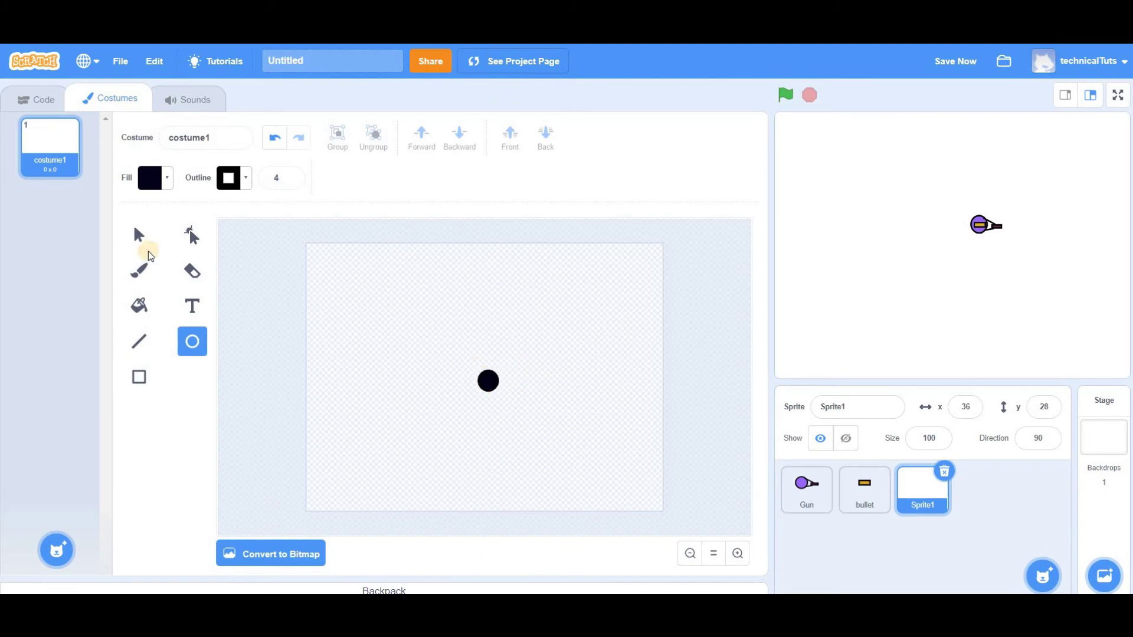
- Add two short black lines spreading outward from the circle's right side, making the whole figure about 41 by 45
{"action": "left_click", "coordinate": [146, 341]}
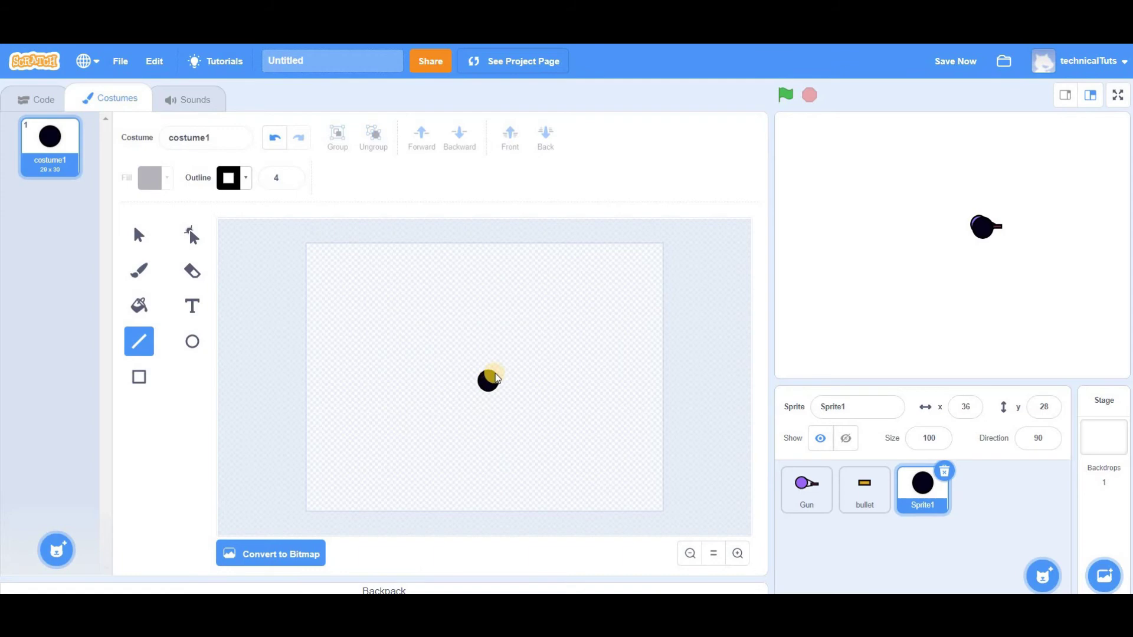
{"action": "left_click_drag", "start_coordinate": [490, 371], "coordinate": [509, 370]}
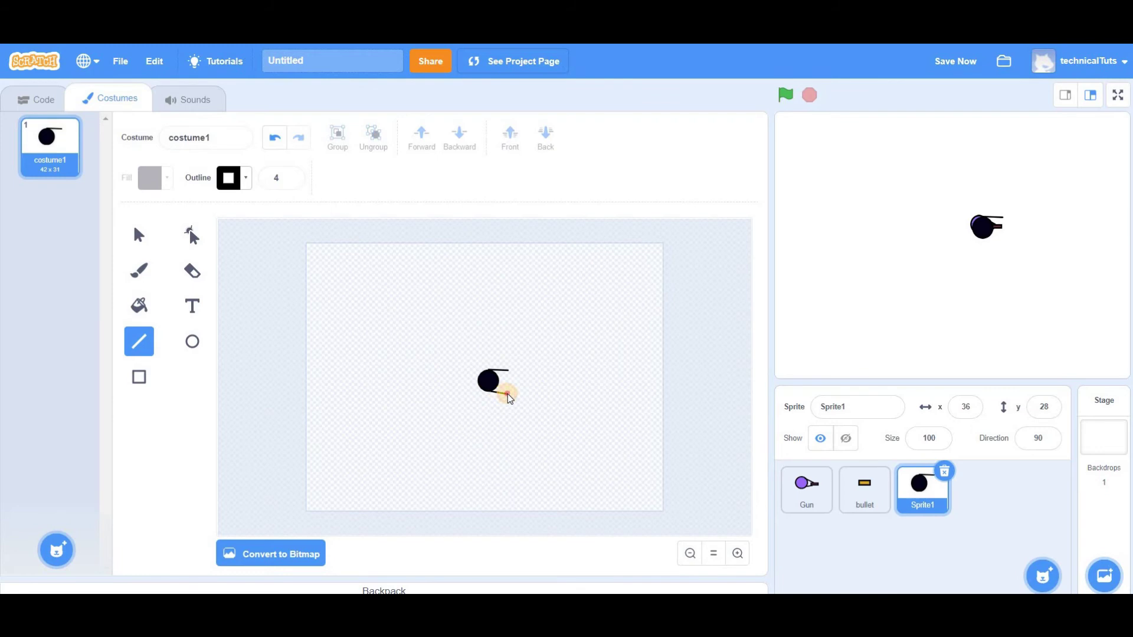
{"action": "left_click_drag", "start_coordinate": [510, 398], "coordinate": [510, 403]}
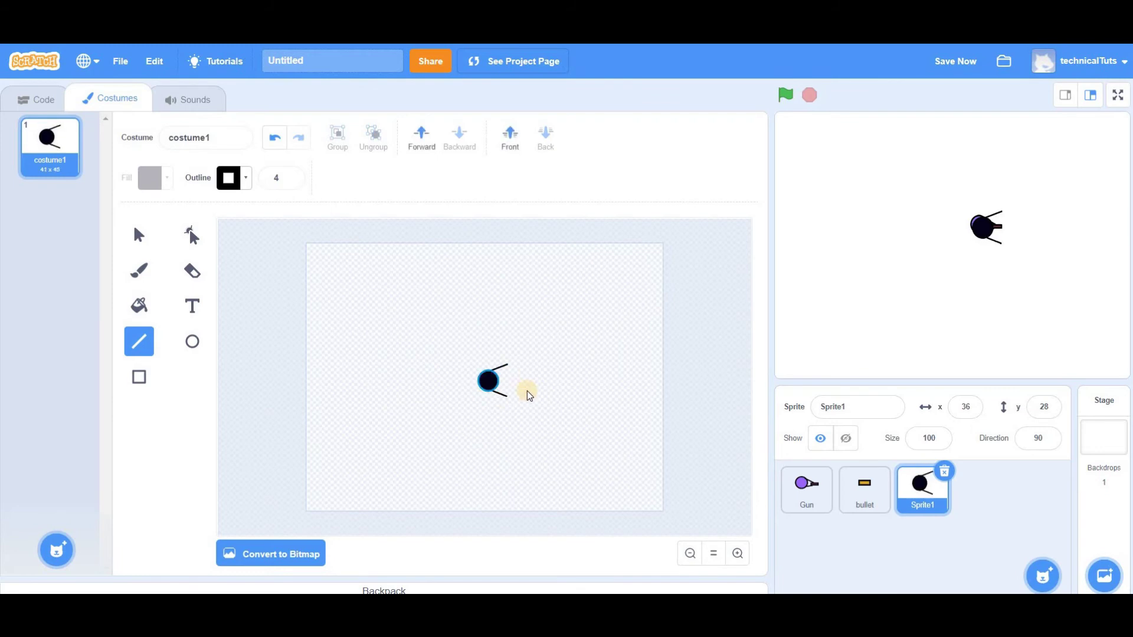
{"action": "left_click", "coordinate": [527, 391]}
- Rename the dark circle sprite to Enemy
{"action": "left_click", "coordinate": [837, 408]}
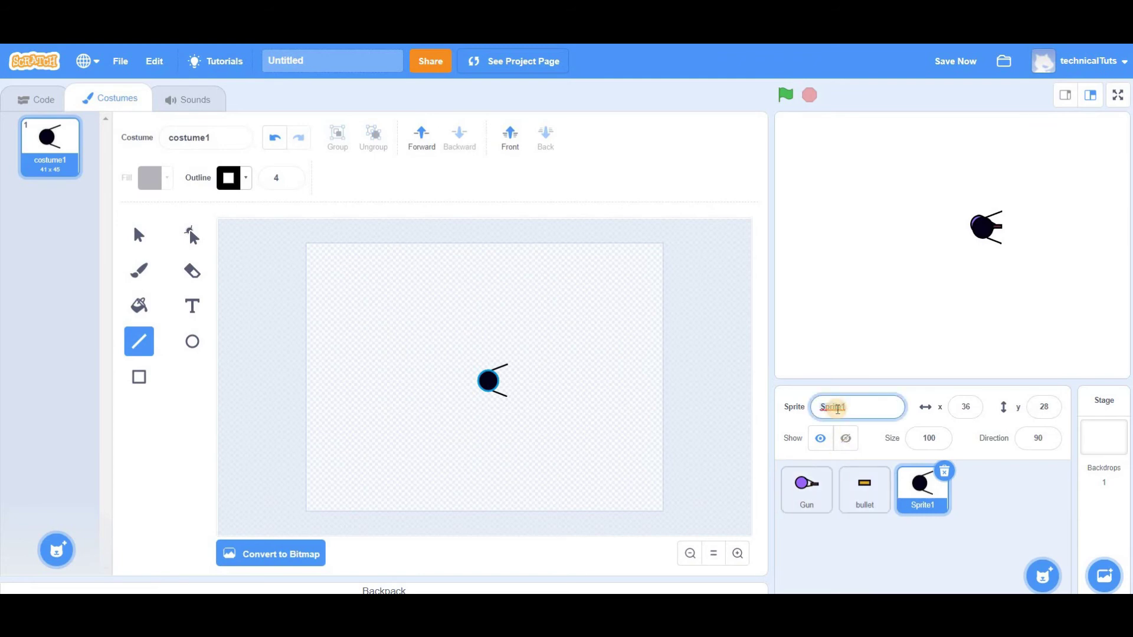
{"action": "type", "text": "Enemy"}
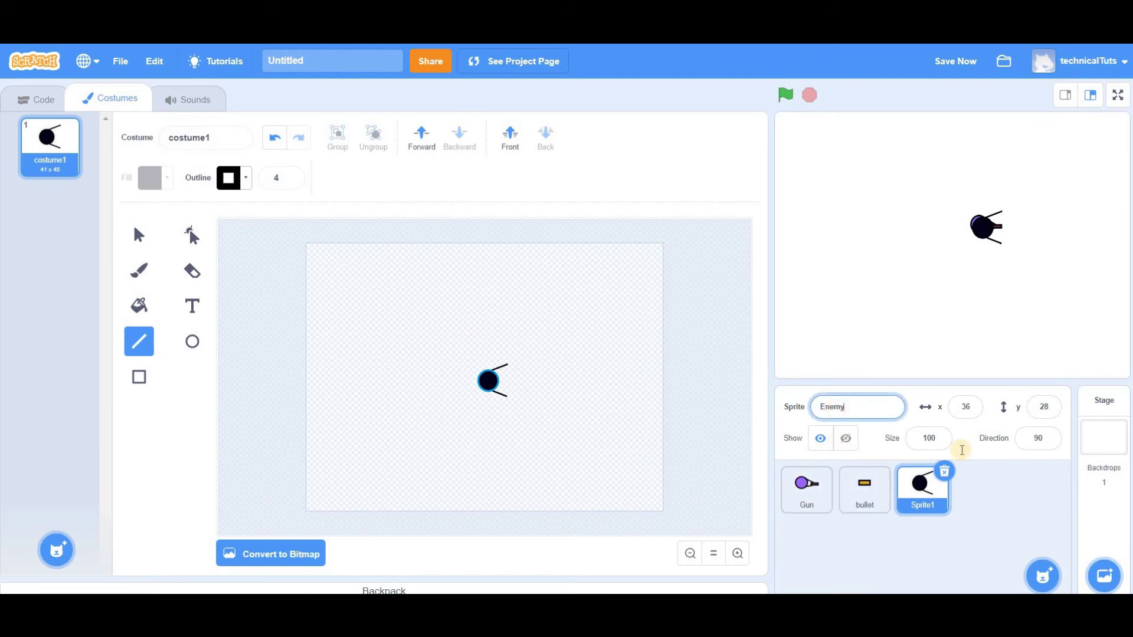
{"action": "left_click", "coordinate": [1015, 518]}
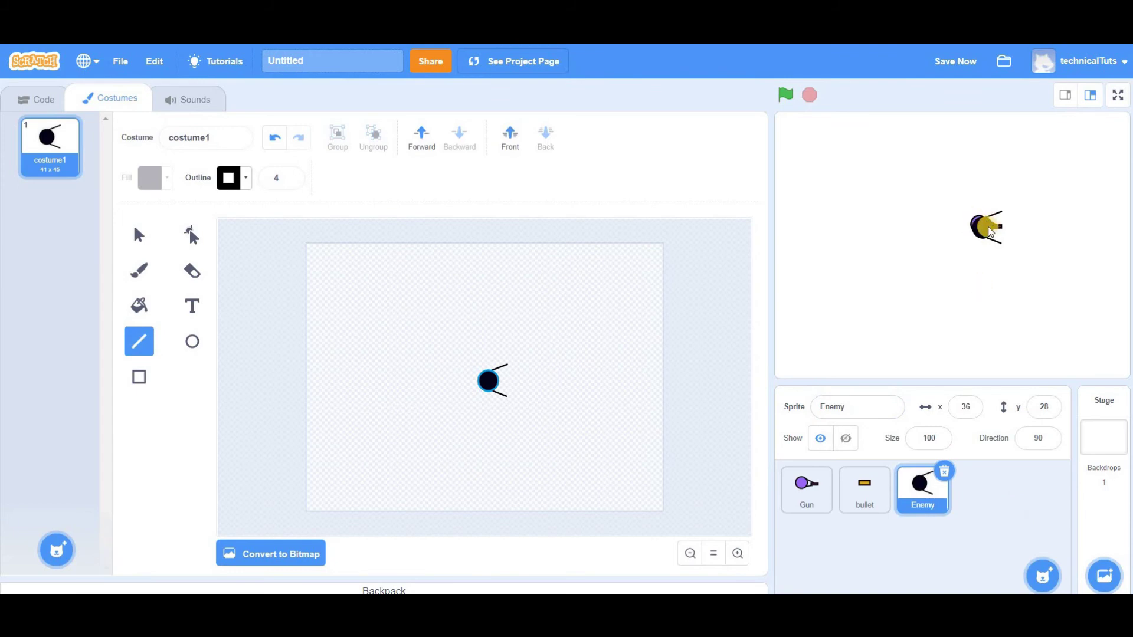
- Return to the sprite's code and separate the sprites on the stage, moving Enemy to about x -93, y 16 and Gun to about x 104, y -23
{"action": "left_click", "coordinate": [41, 99]}
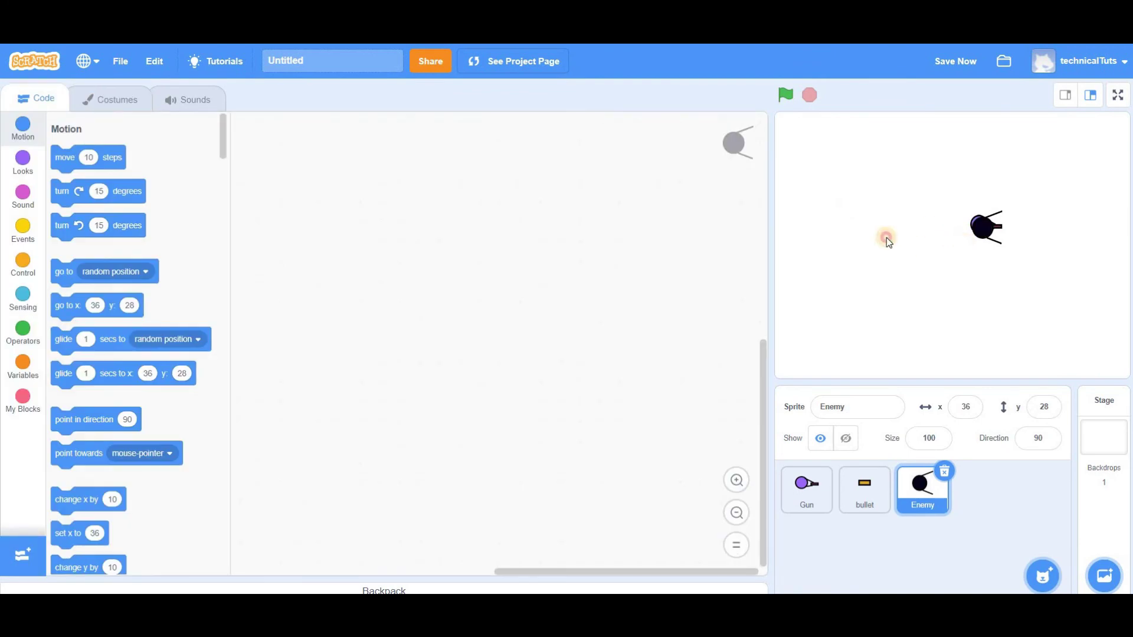
{"action": "left_click_drag", "start_coordinate": [994, 233], "coordinate": [898, 242]}
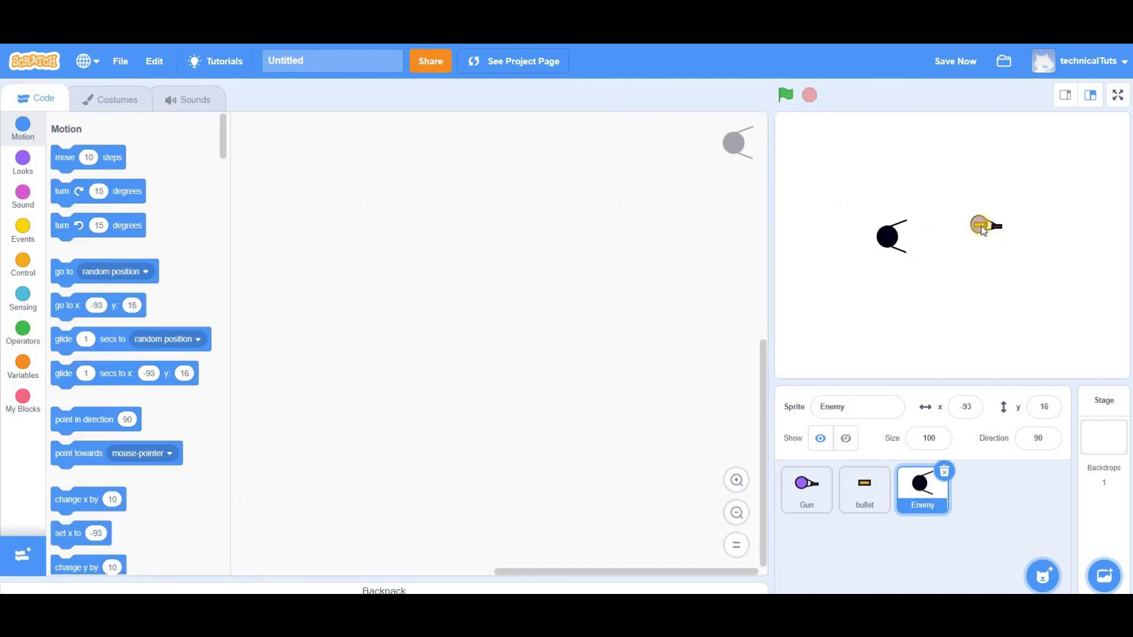
{"action": "left_click_drag", "start_coordinate": [983, 226], "coordinate": [1040, 265]}
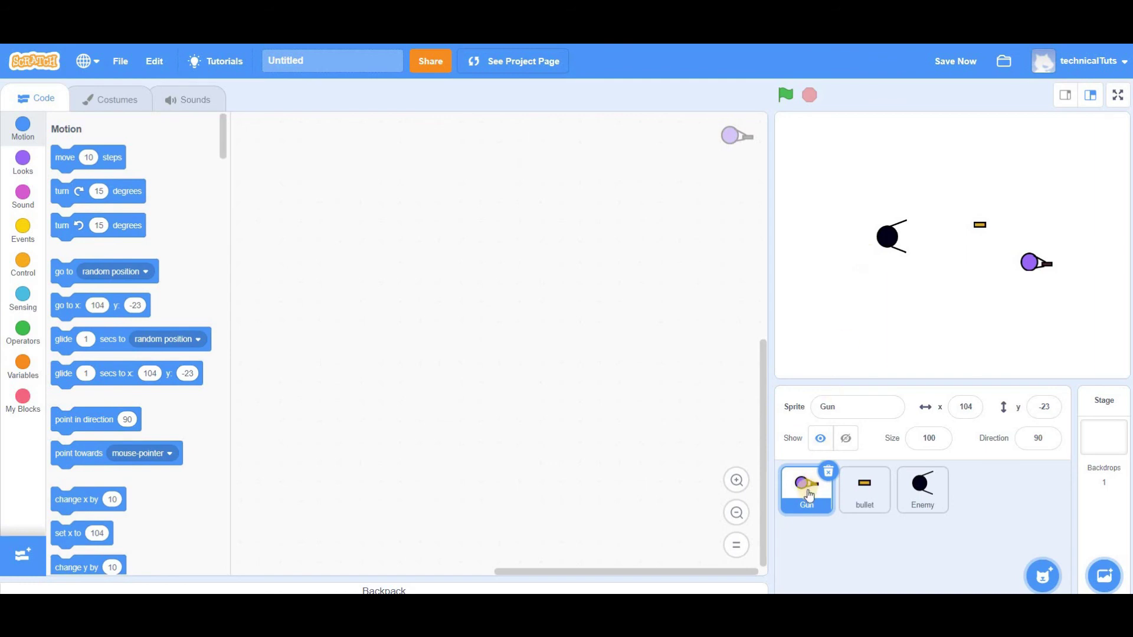
{"action": "left_click", "coordinate": [864, 499]}
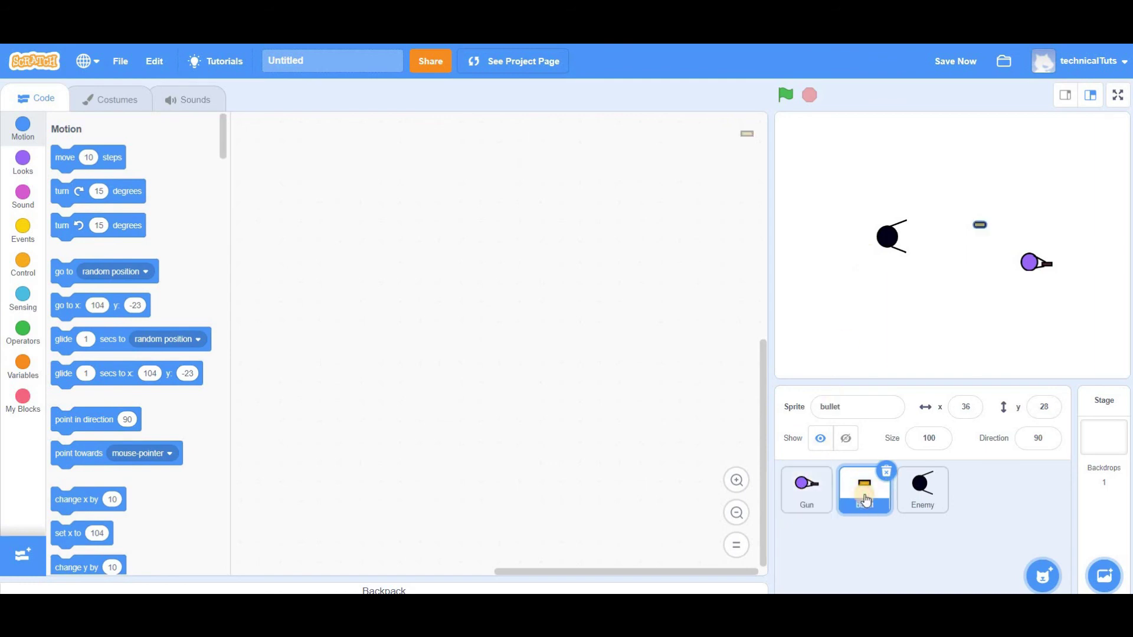
{"action": "left_click", "coordinate": [917, 501]}
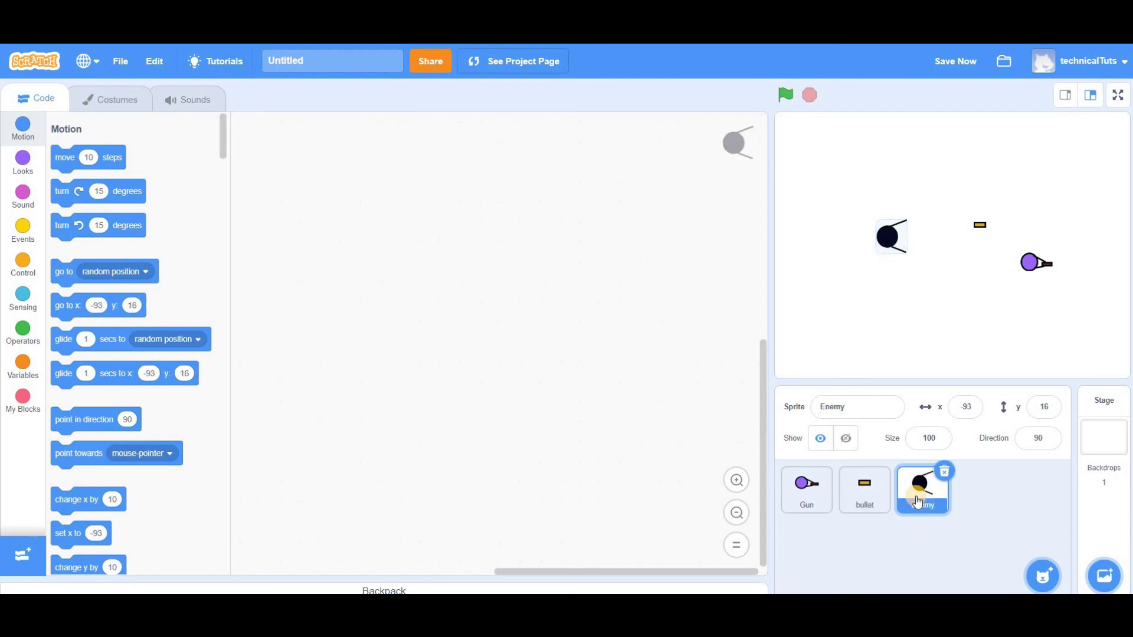
{"action": "left_click", "coordinate": [807, 505]}
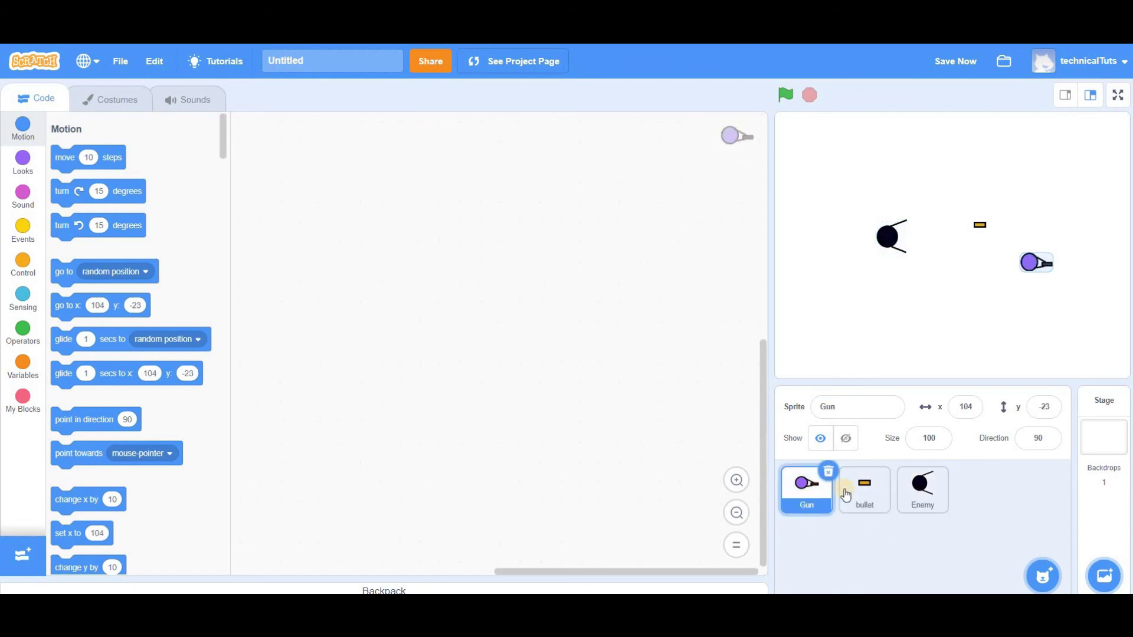
{"action": "left_click", "coordinate": [874, 504]}
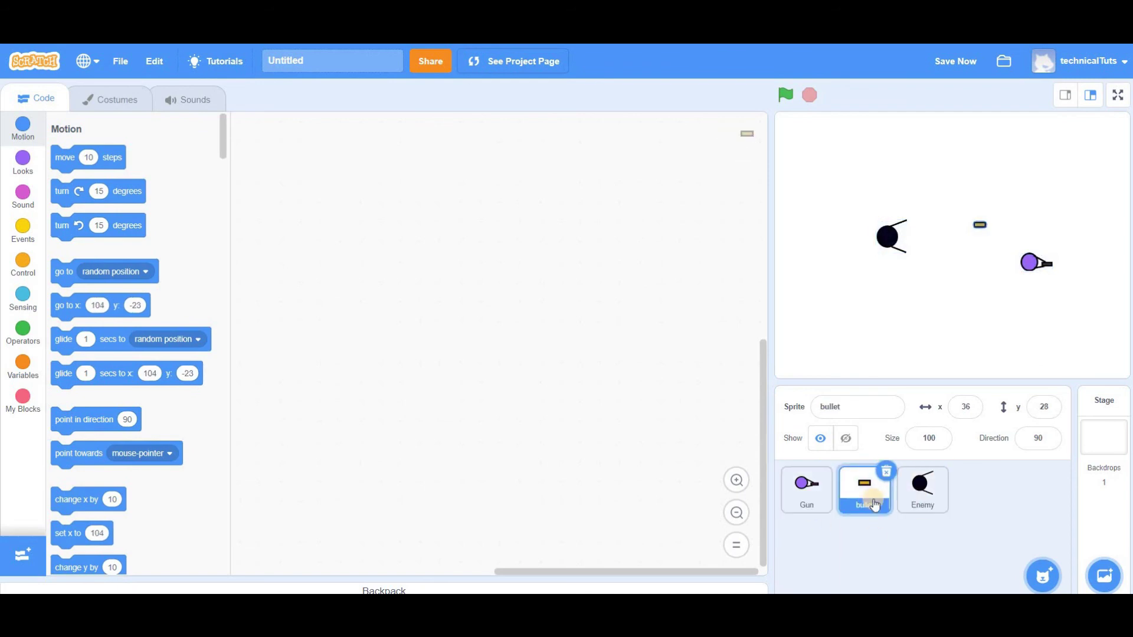
{"action": "left_click", "coordinate": [925, 495]}
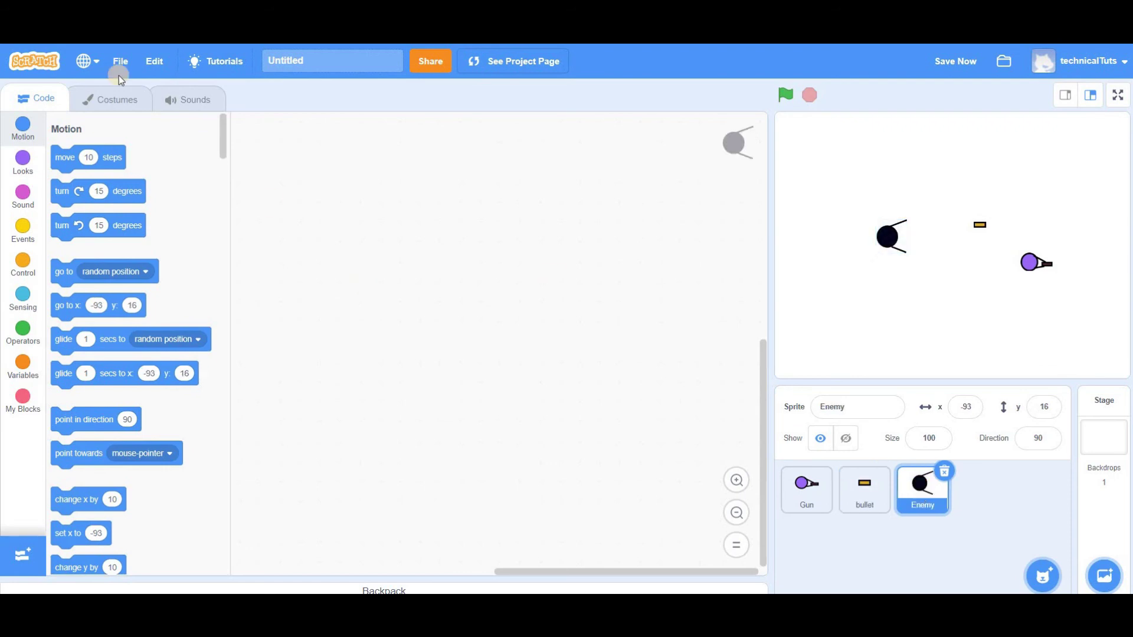